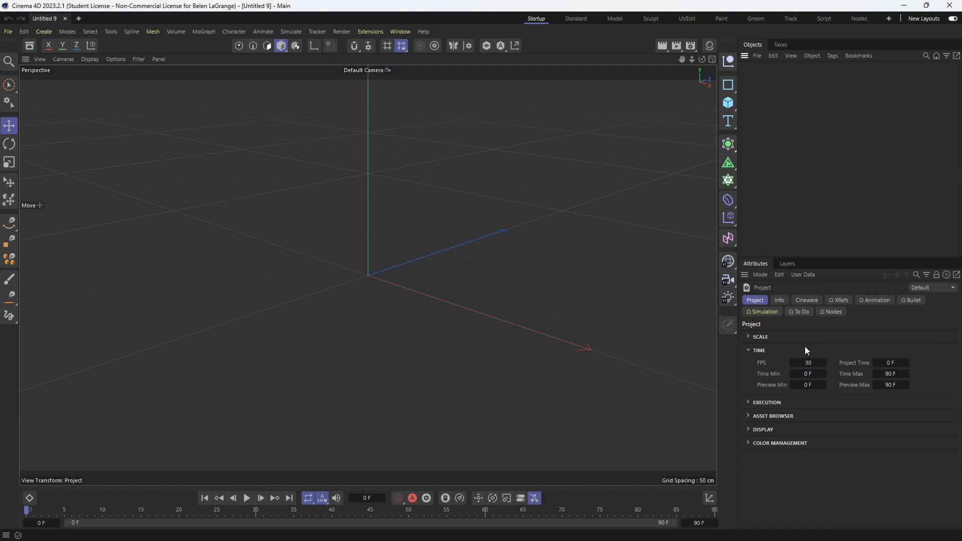
Step: Add a cube to the empty scene, bring up the project settings, and delete the cube
{"action": "left_click", "coordinate": [864, 341]}
{"action": "left_click", "coordinate": [820, 195]}
{"action": "left_click", "coordinate": [732, 103]}
{"action": "left_click", "coordinate": [757, 56]}
{"action": "left_click", "coordinate": [772, 179]}
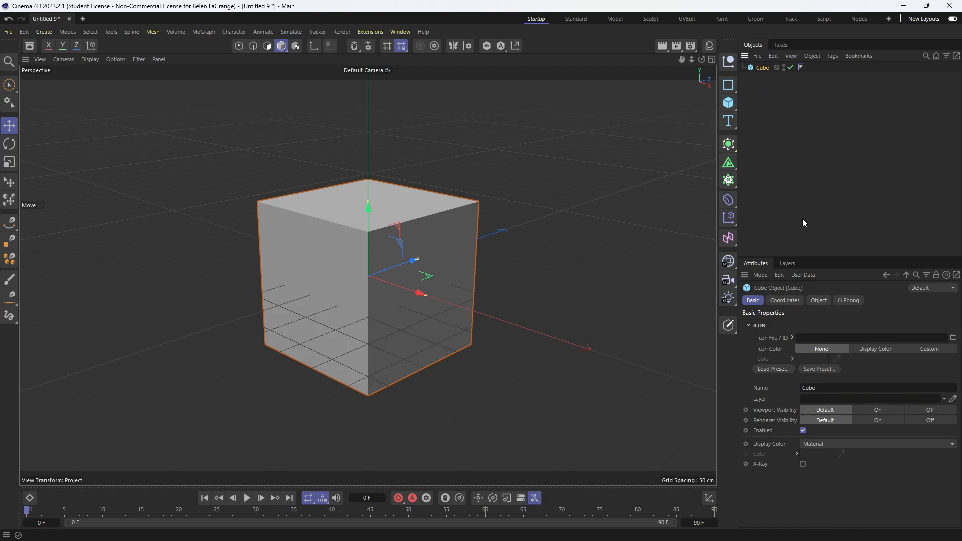
{"action": "key", "text": "ctrl+d"}
{"action": "left_click", "coordinate": [758, 67]}
{"action": "key", "text": "Delete"}
Step: Set the project frame rate to 24 FPS and the timeline end to 120 F
{"action": "key", "text": "ctrl+d"}
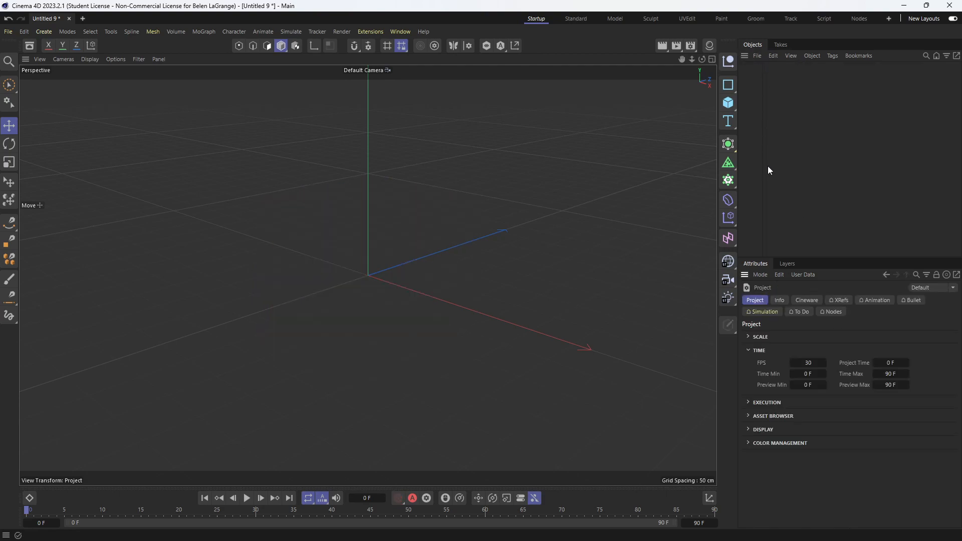
{"action": "left_click", "coordinate": [807, 362]}
{"action": "type", "text": "24"}
{"action": "key", "text": "Return"}
{"action": "left_click", "coordinate": [695, 522]}
{"action": "type", "text": "3*24"}
{"action": "key", "text": "Return"}
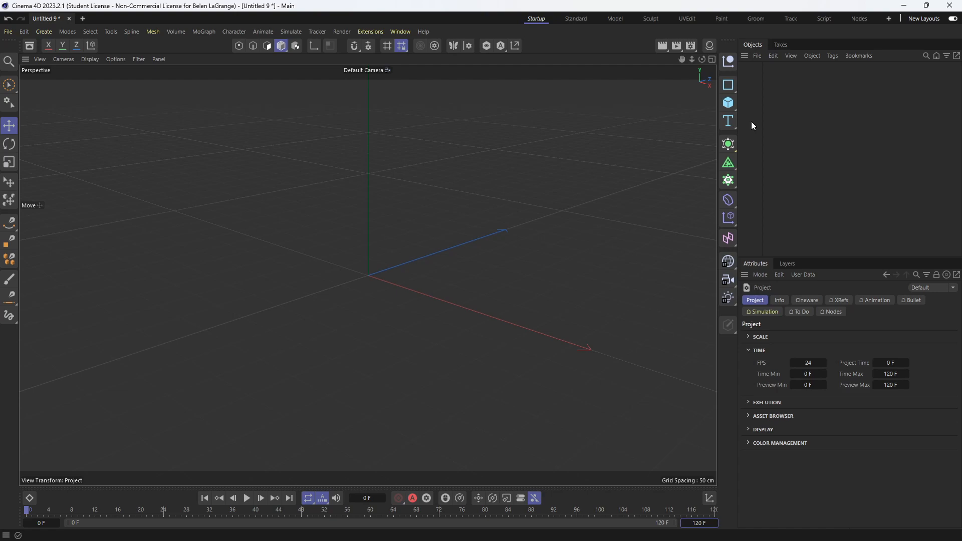
Step: Enable Transparency, Shadows and SSAO in the perspective viewport's effects settings
{"action": "key", "text": "shift+v"}
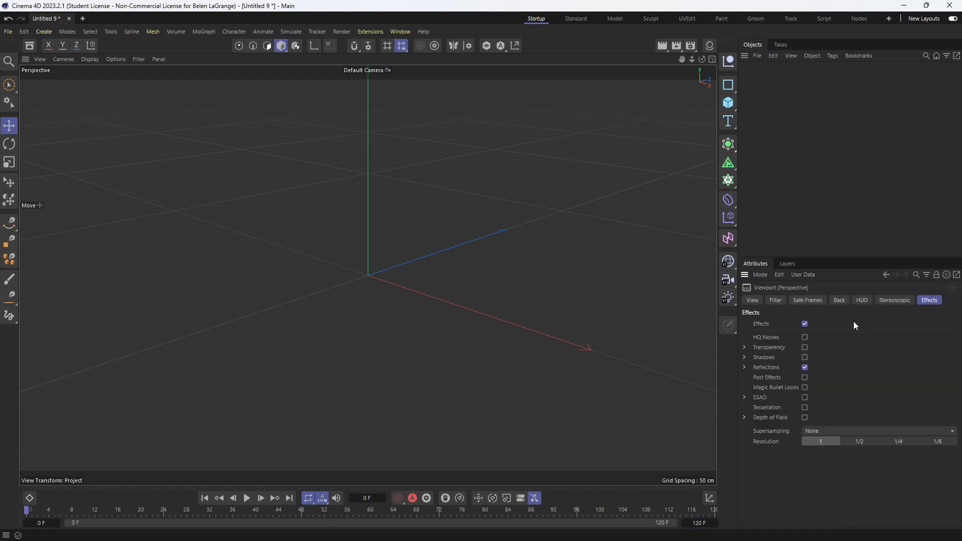
{"action": "left_click", "coordinate": [753, 304]}
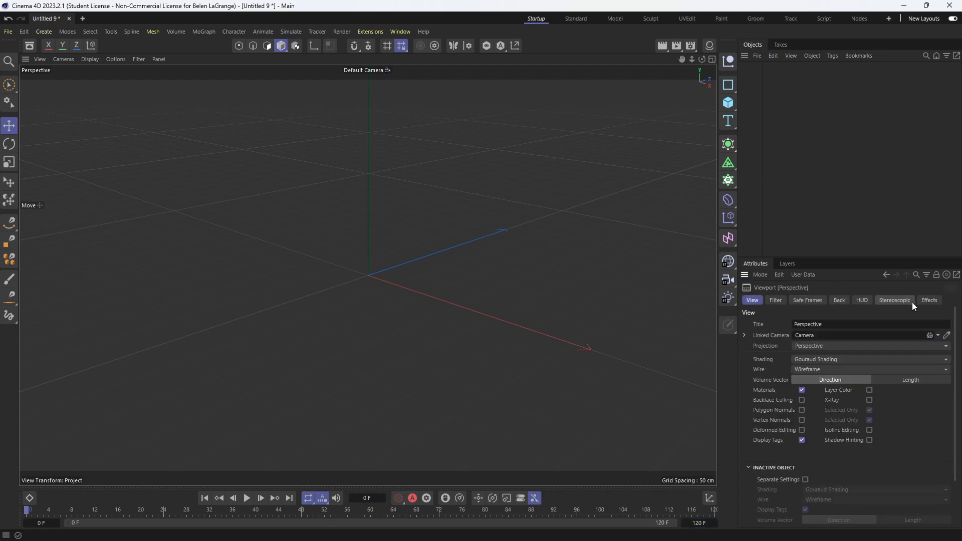
{"action": "left_click", "coordinate": [932, 301]}
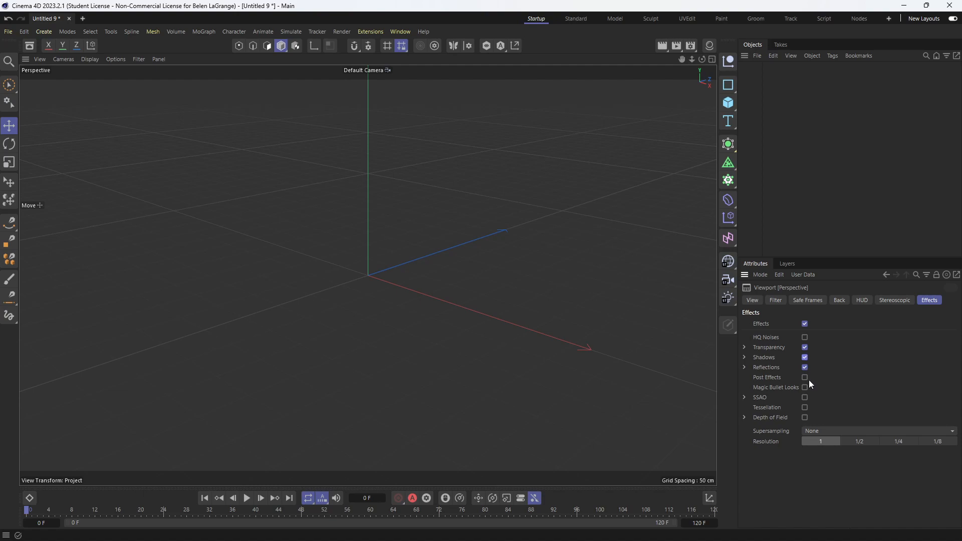
{"action": "left_click", "coordinate": [804, 397]}
Step: Detach the viewport options as a floating palette, toggle Shadows and Transparency off and on, and close the palette
{"action": "left_click", "coordinate": [118, 59]}
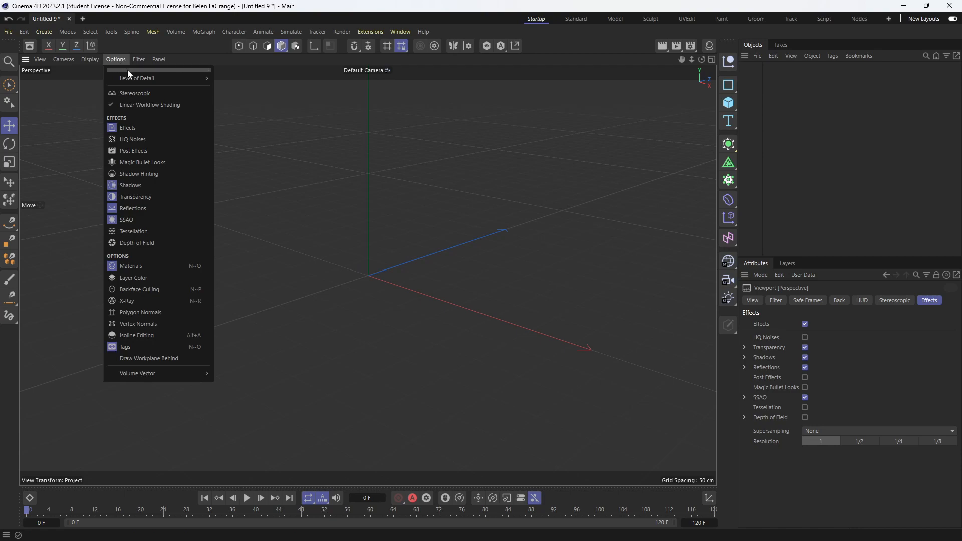
{"action": "left_click", "coordinate": [128, 70]}
{"action": "left_click_drag", "start_coordinate": [133, 67], "coordinate": [300, 109]}
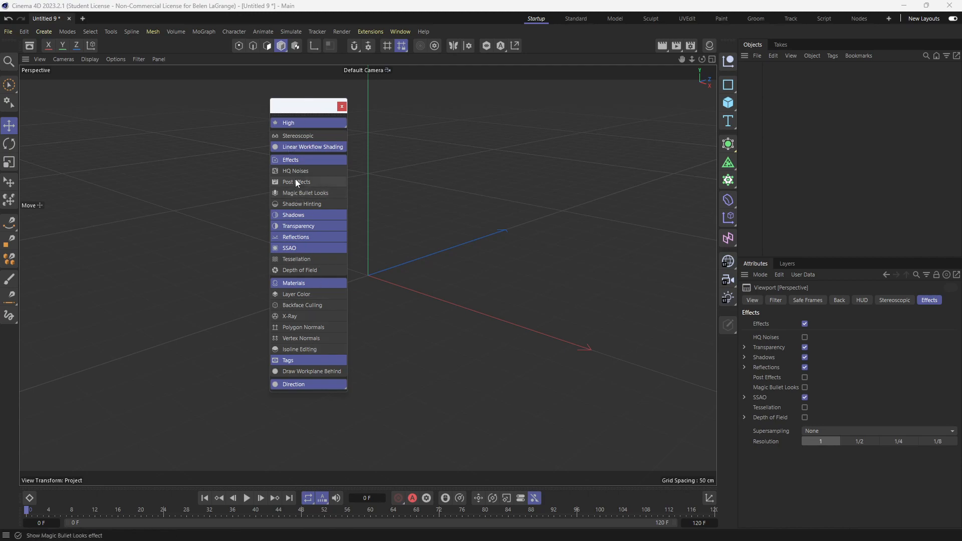
{"action": "left_click", "coordinate": [306, 217]}
{"action": "left_click", "coordinate": [306, 226]}
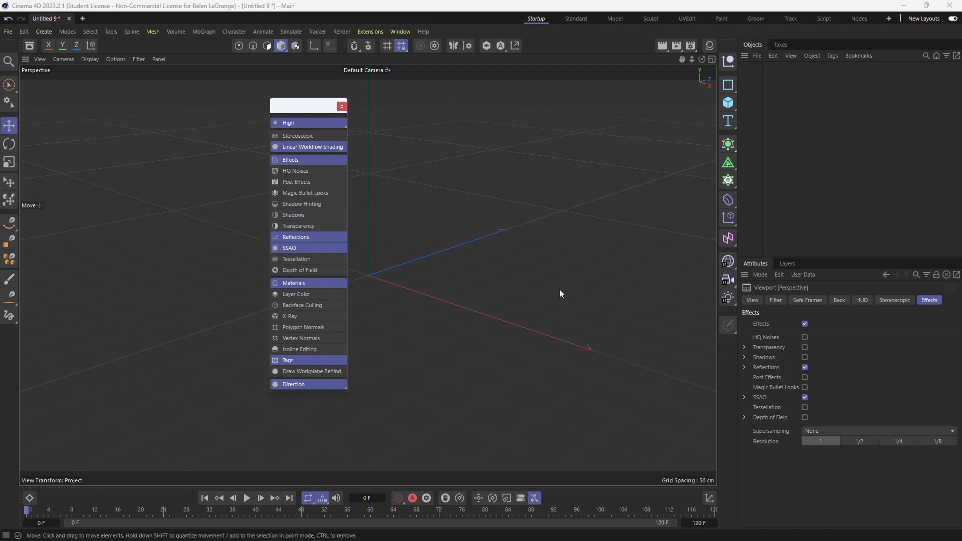
{"action": "left_click", "coordinate": [305, 226]}
{"action": "left_click", "coordinate": [303, 216]}
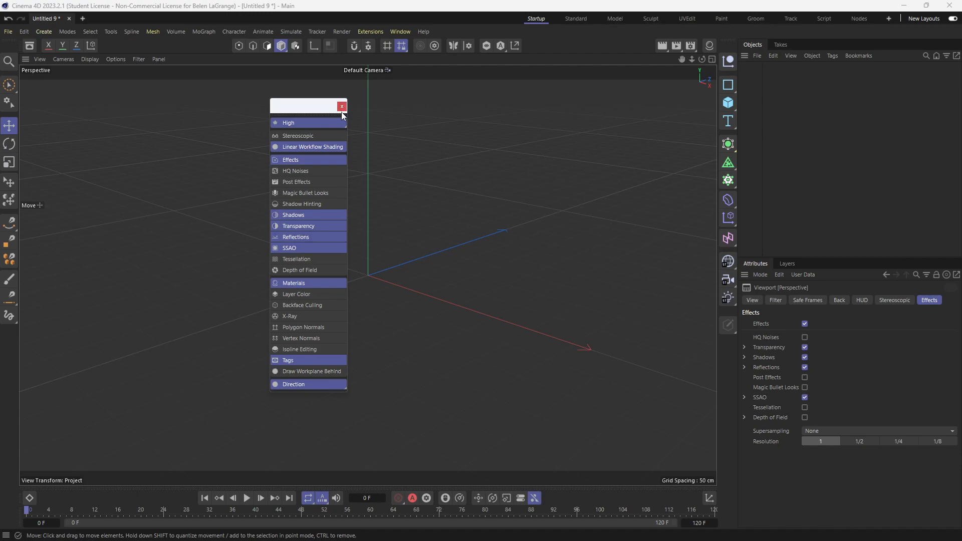
{"action": "left_click", "coordinate": [341, 107]}
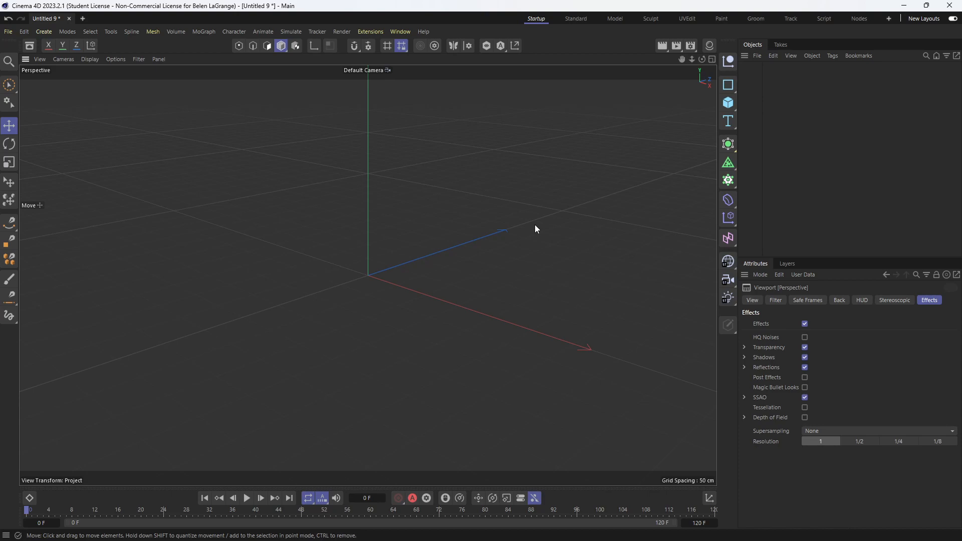
Step: Add two cubes to the scene and delete both of them
{"action": "left_click", "coordinate": [727, 104]}
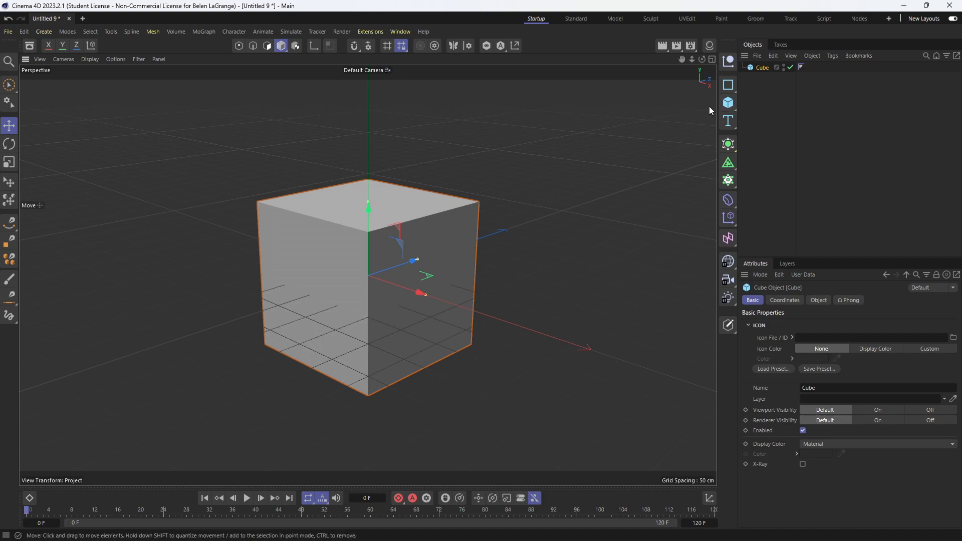
{"action": "left_click", "coordinate": [727, 104]}
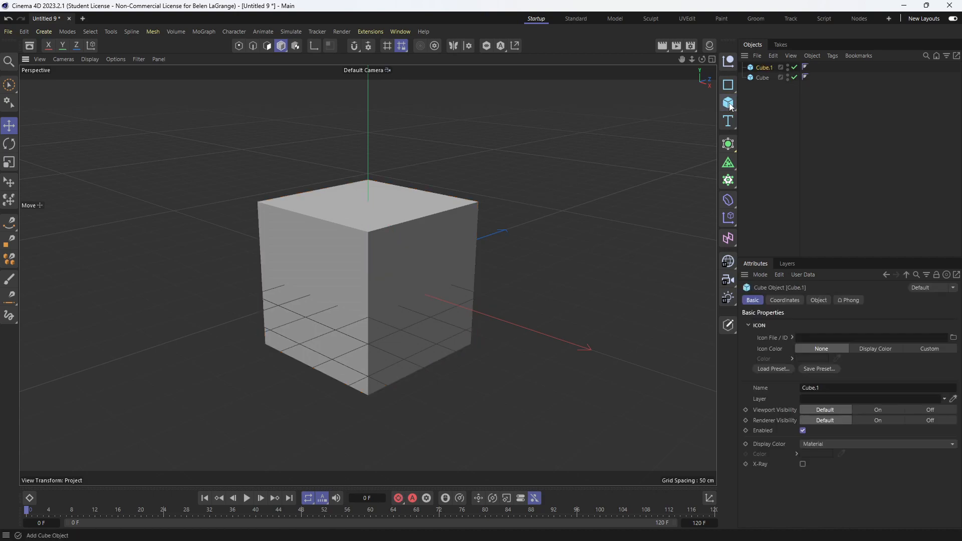
{"action": "left_click", "coordinate": [759, 77], "text": "shift"}
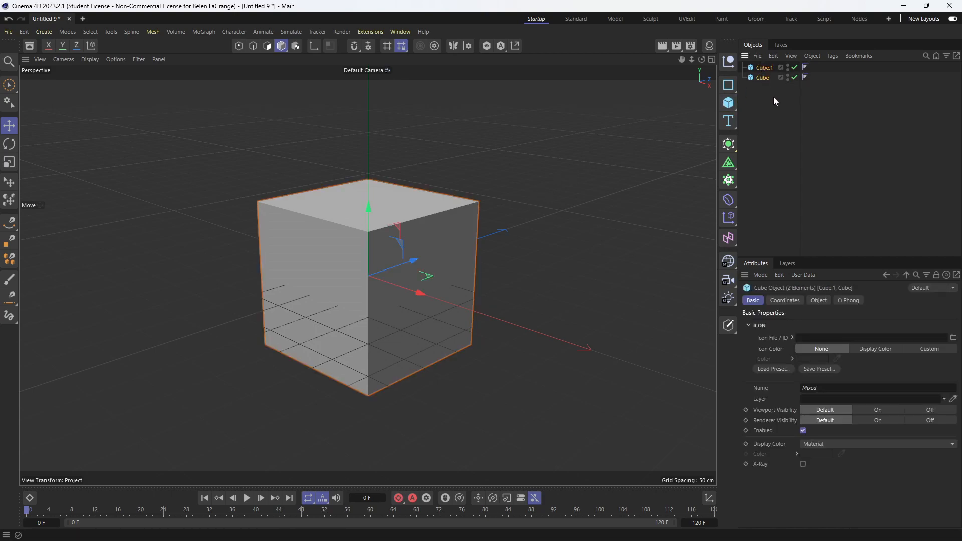
{"action": "key", "text": "Delete"}
Step: Add a disc with an outer radius of about 197 cm and 66 rotation segments
{"action": "left_click", "coordinate": [728, 103]}
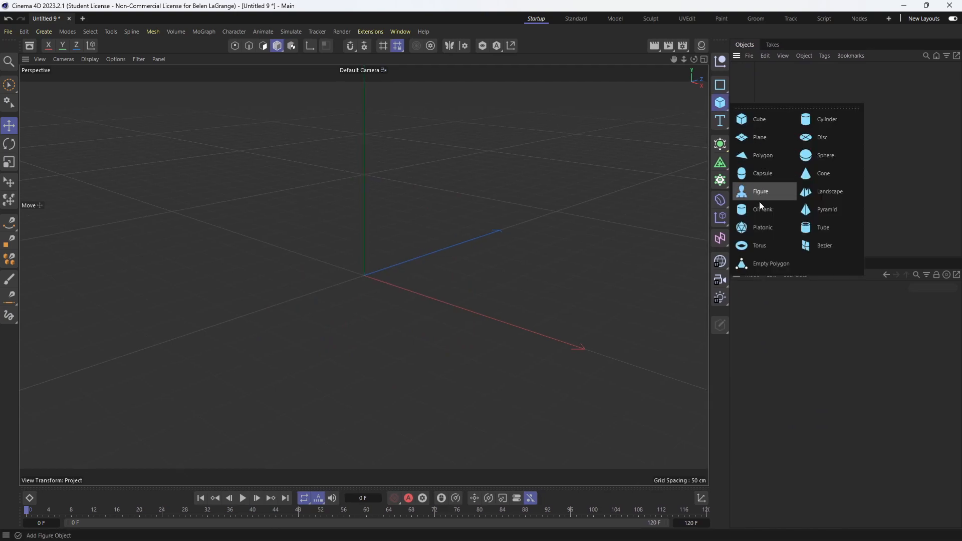
{"action": "left_click", "coordinate": [803, 138]}
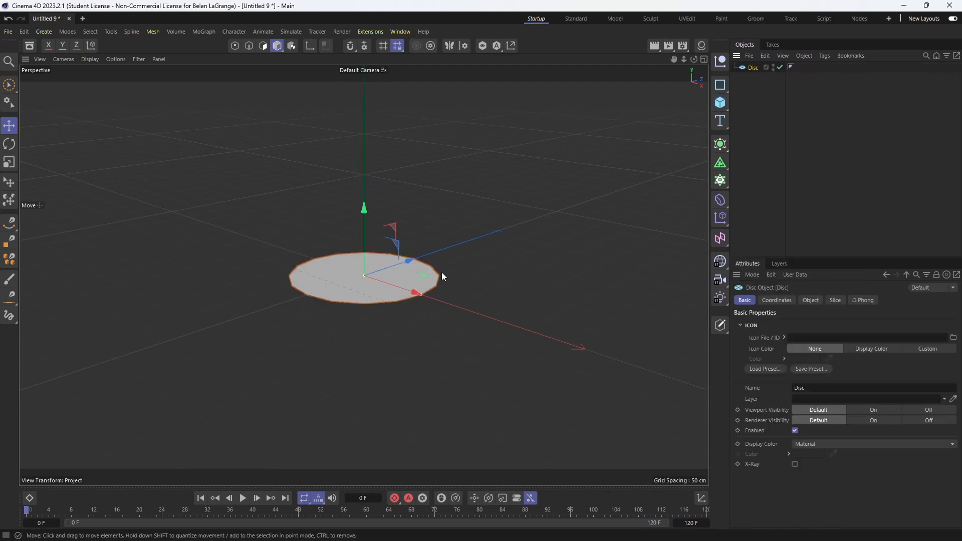
{"action": "left_click_drag", "start_coordinate": [422, 295], "coordinate": [481, 329]}
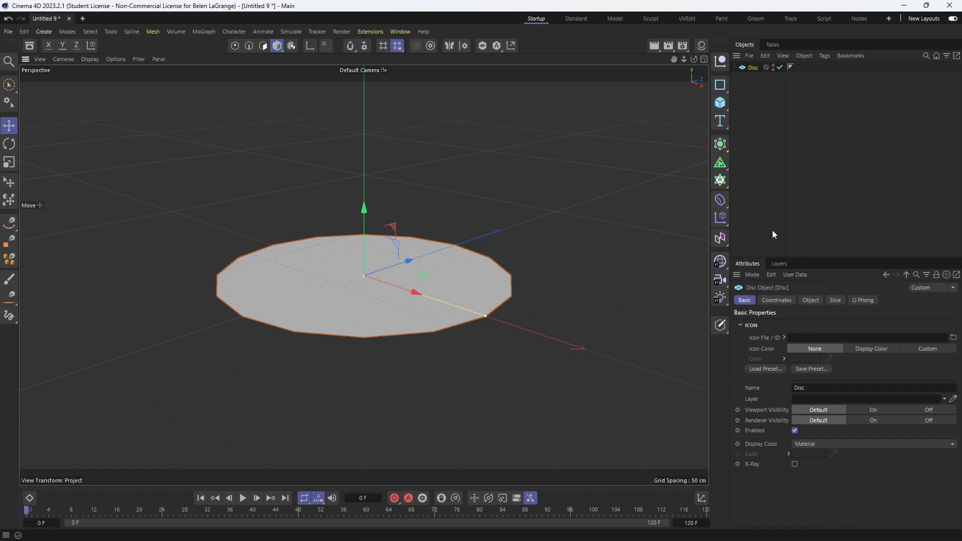
{"action": "left_click", "coordinate": [776, 300]}
{"action": "left_click", "coordinate": [811, 300]}
{"action": "left_click_drag", "start_coordinate": [849, 342], "coordinate": [914, 358]}
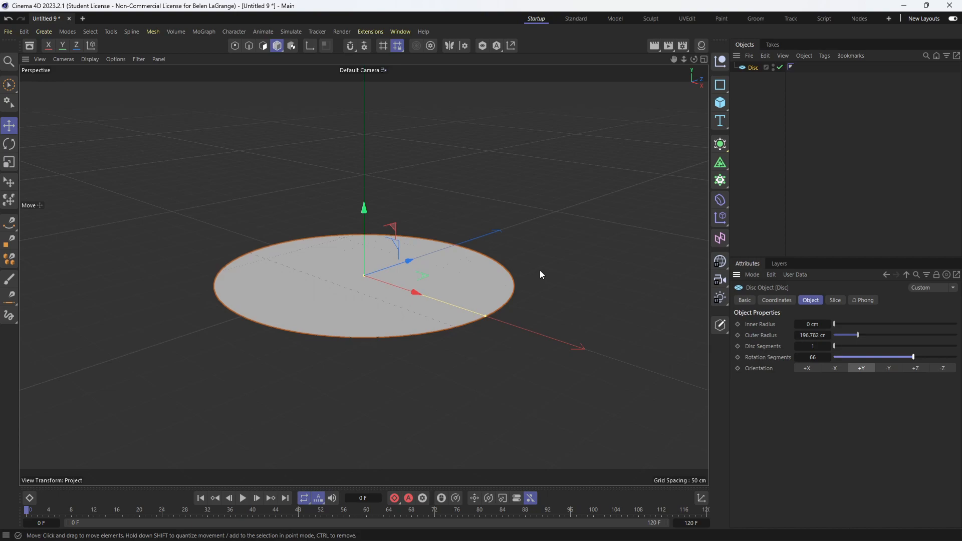
Step: Switch the viewport display to Gouraud Shading (Lines) and delete the disc
{"action": "key", "text": "n"}
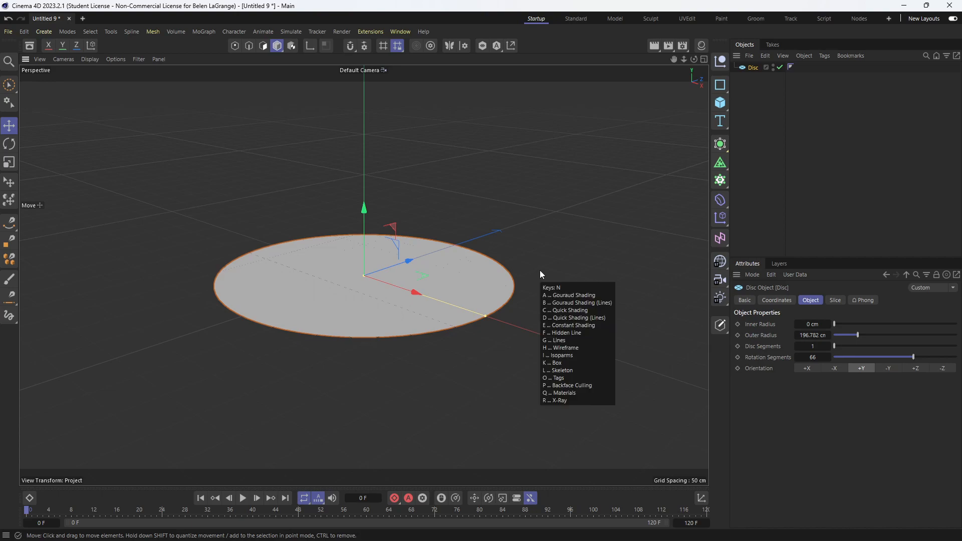
{"action": "key", "text": "b"}
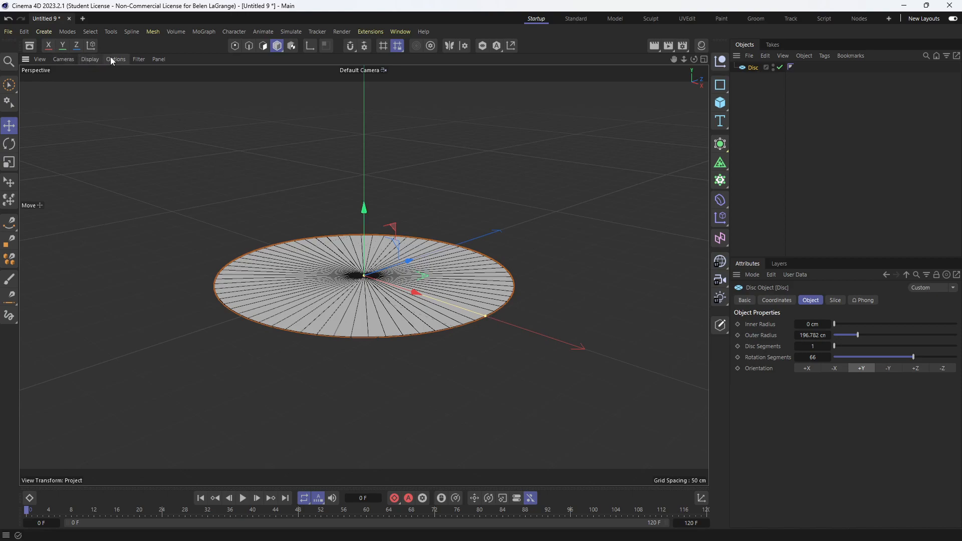
{"action": "left_click", "coordinate": [91, 59]}
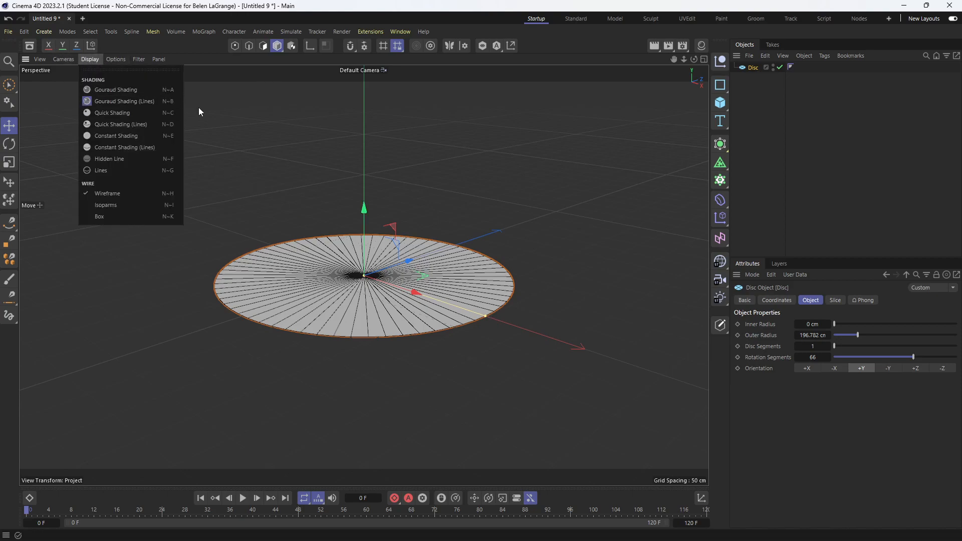
{"action": "left_click", "coordinate": [365, 139]}
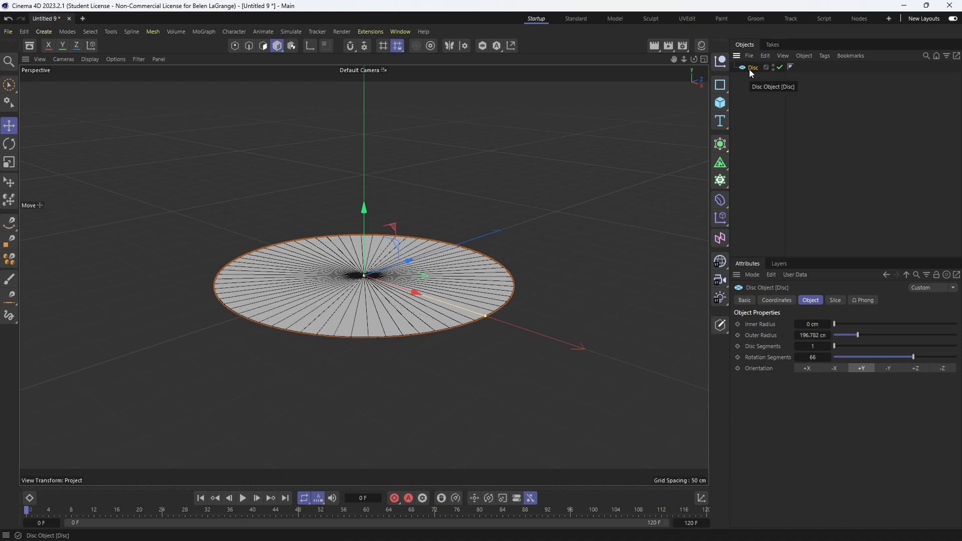
{"action": "key", "text": "Delete"}
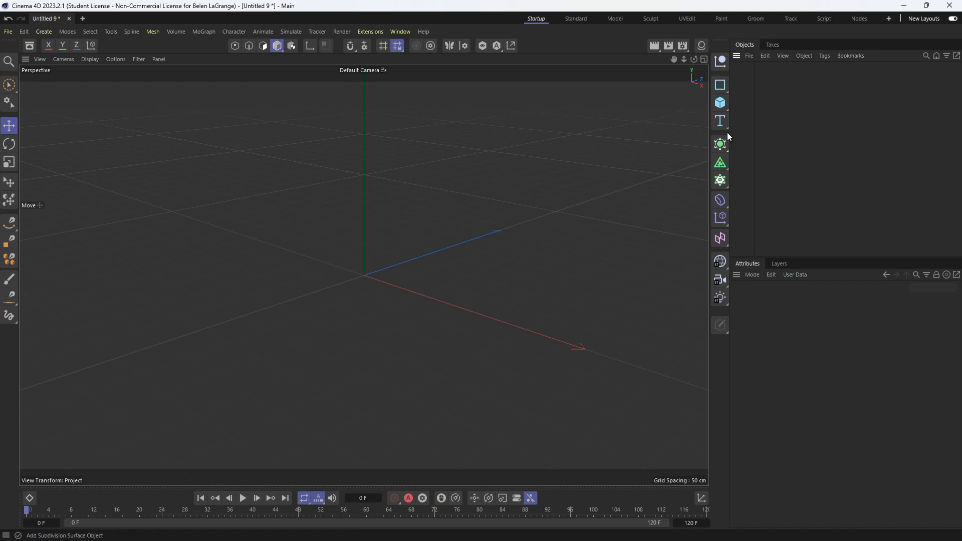
Step: Add a null object to the scene and rename it Backup
{"action": "left_click", "coordinate": [723, 64]}
{"action": "double_click", "coordinate": [755, 67]}
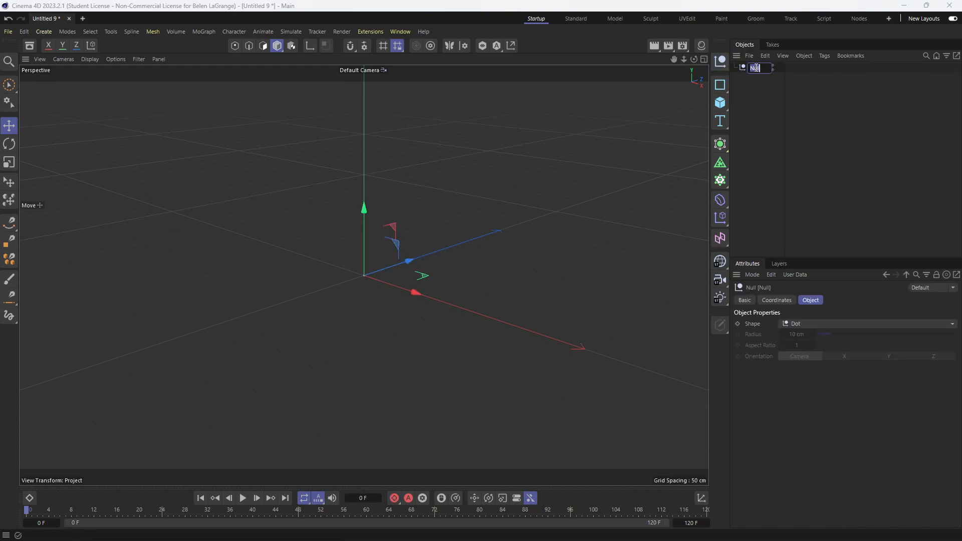
{"action": "type", "text": "Backup"}
{"action": "left_click", "coordinate": [771, 87]}
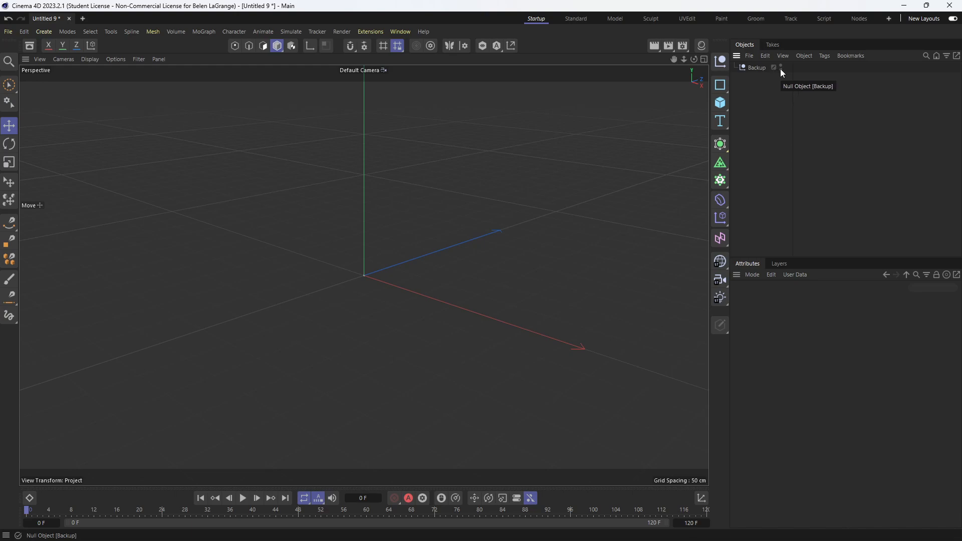
Step: Load the closed folder icon preset for the Backup null
{"action": "left_click", "coordinate": [760, 67]}
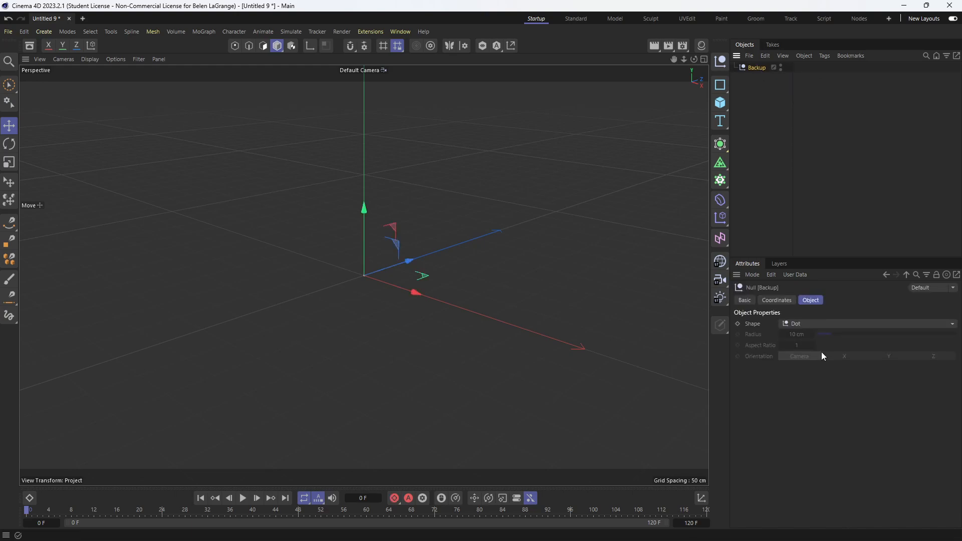
{"action": "left_click", "coordinate": [750, 303]}
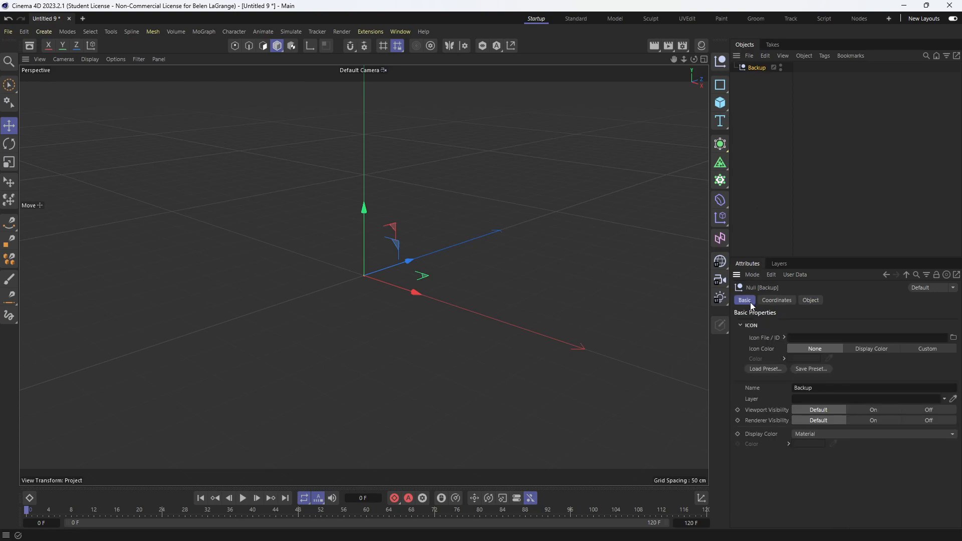
{"action": "left_click", "coordinate": [748, 326]}
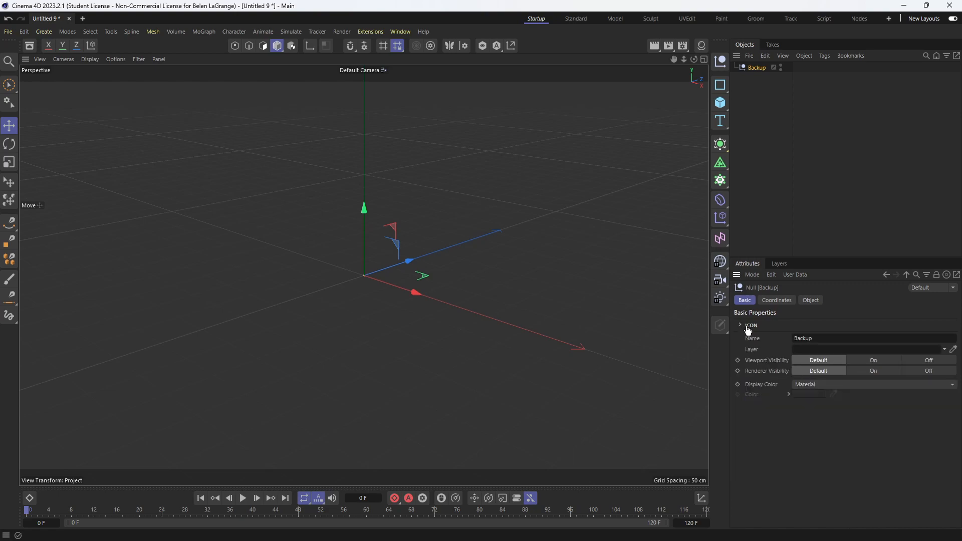
{"action": "left_click", "coordinate": [748, 326]}
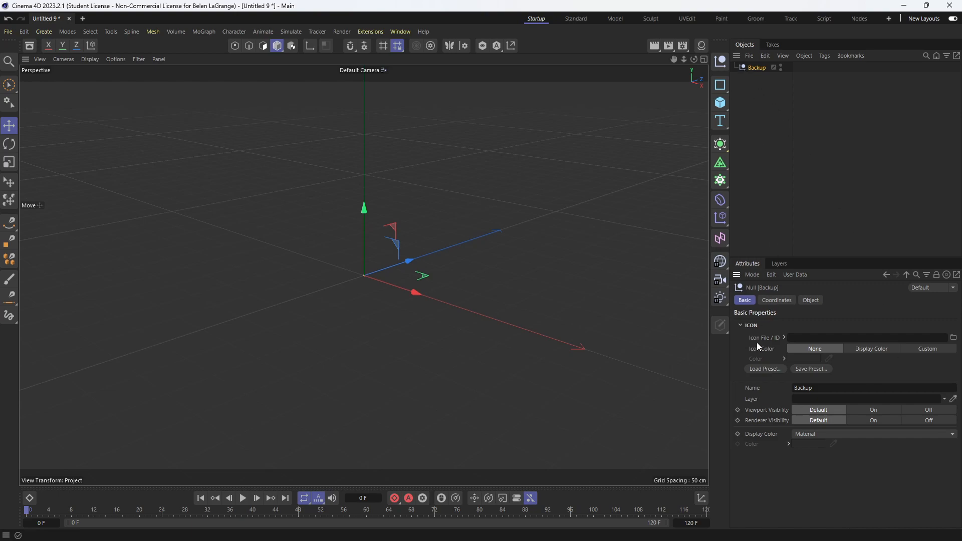
{"action": "left_click", "coordinate": [764, 370]}
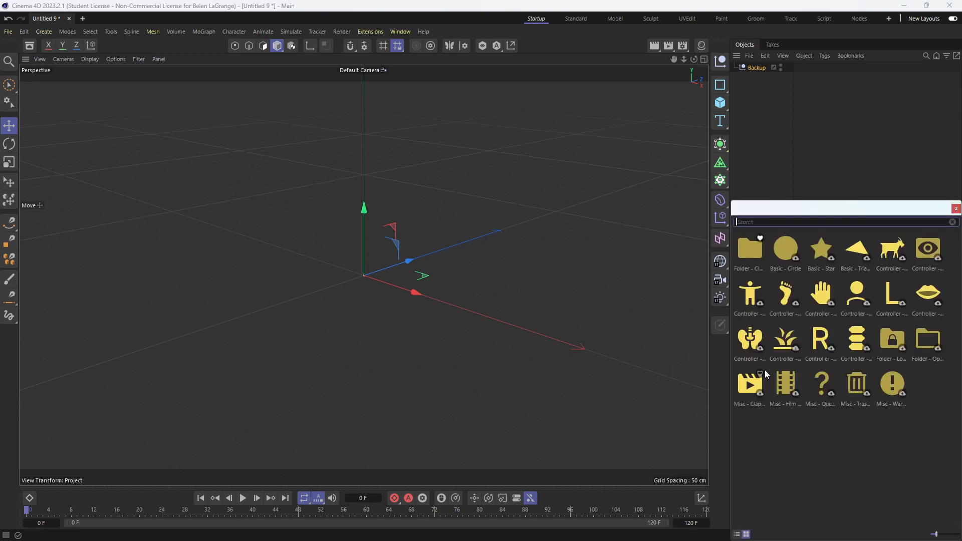
{"action": "left_click", "coordinate": [746, 256]}
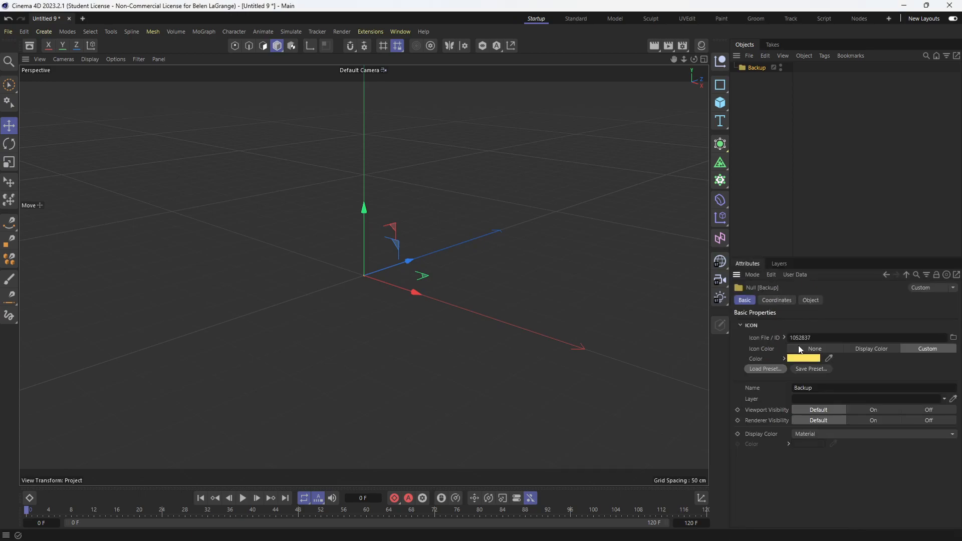
Step: Set the Backup null's custom icon color to a soft red with hue 0°, saturation 49% and value 90%
{"action": "left_click", "coordinate": [784, 359]}
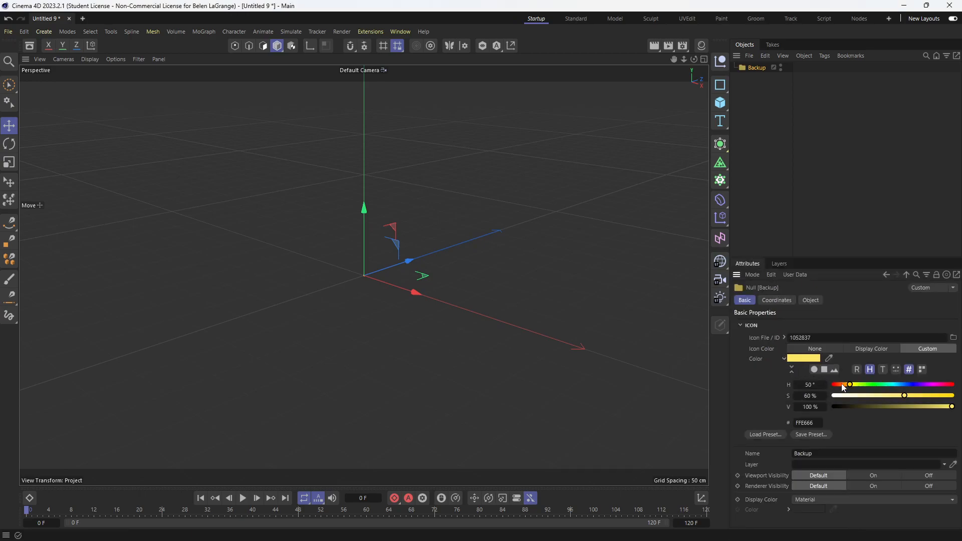
{"action": "left_click_drag", "start_coordinate": [848, 385], "coordinate": [814, 390]}
{"action": "left_click_drag", "start_coordinate": [905, 395], "coordinate": [889, 395]}
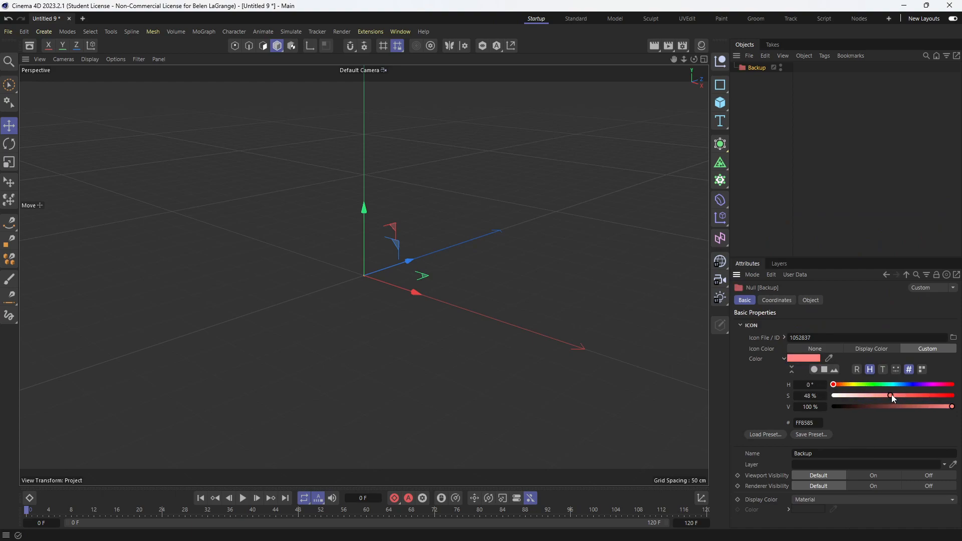
{"action": "left_click_drag", "start_coordinate": [950, 406], "coordinate": [942, 411]}
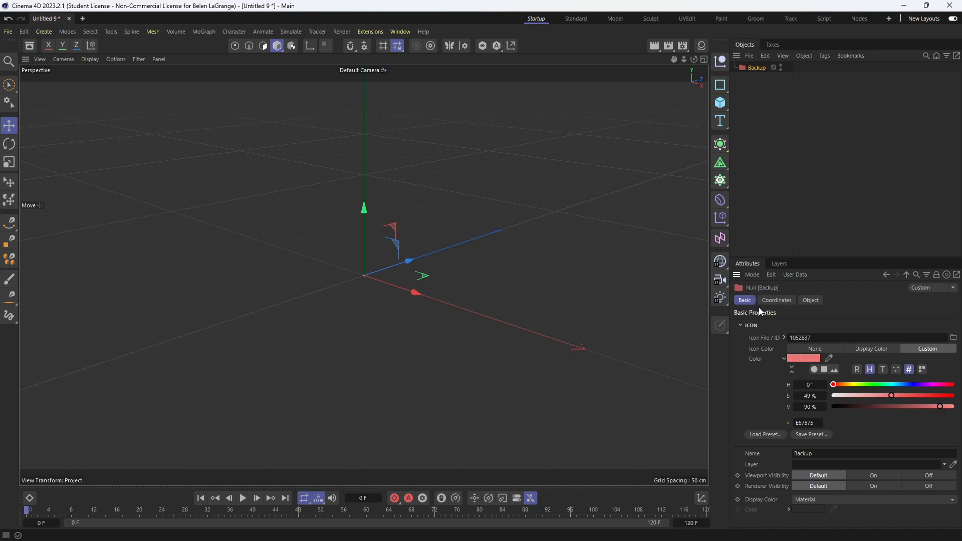
{"action": "left_click", "coordinate": [743, 326]}
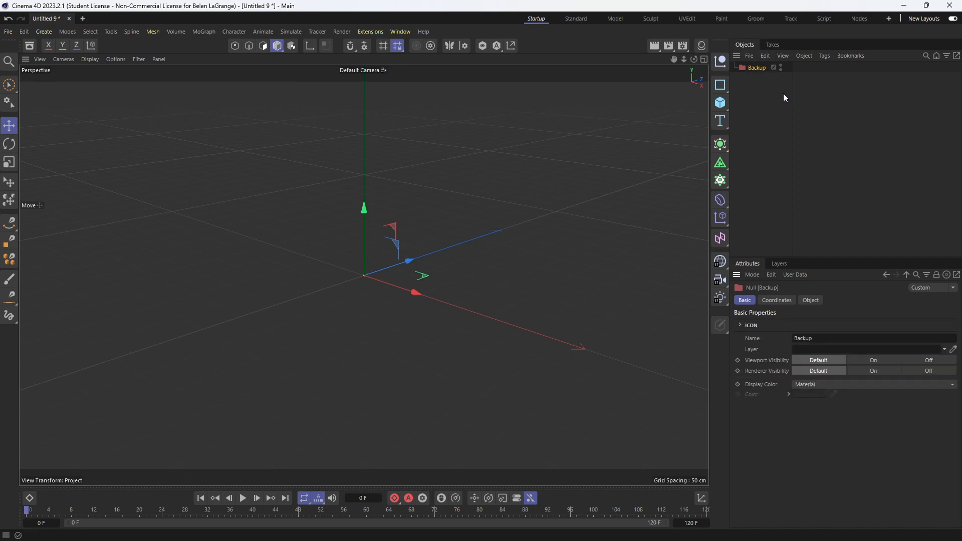
Step: Hide the Backup null in both the viewport and the renderer
{"action": "left_click", "coordinate": [777, 300]}
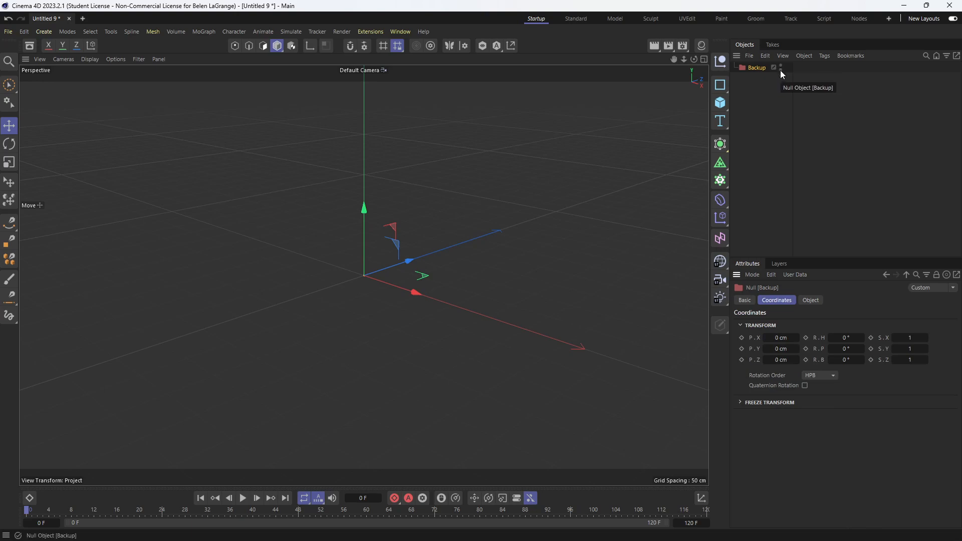
{"action": "left_click", "coordinate": [780, 70], "text": "alt"}
{"action": "left_click", "coordinate": [781, 71], "text": "alt"}
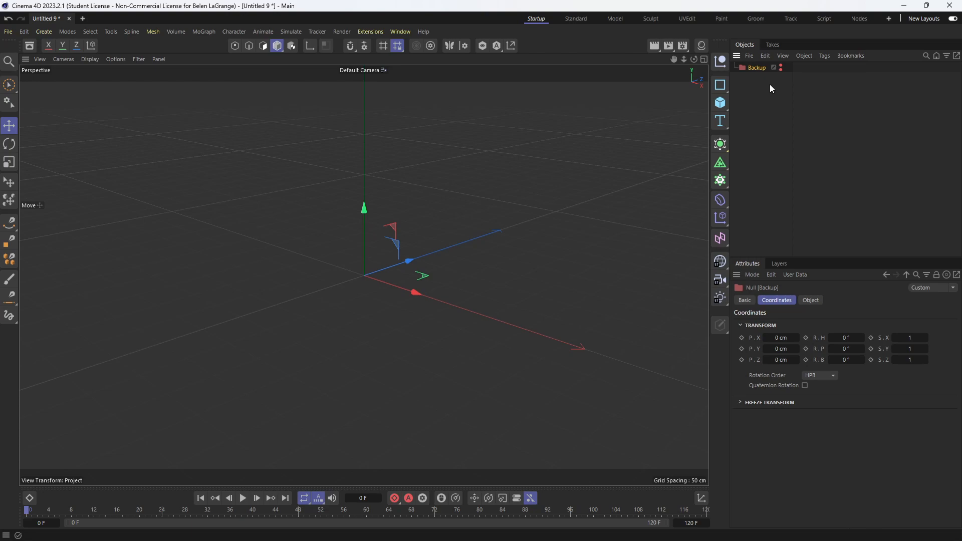
Step: Create a new layer and name it Backup
{"action": "left_click", "coordinate": [781, 263]}
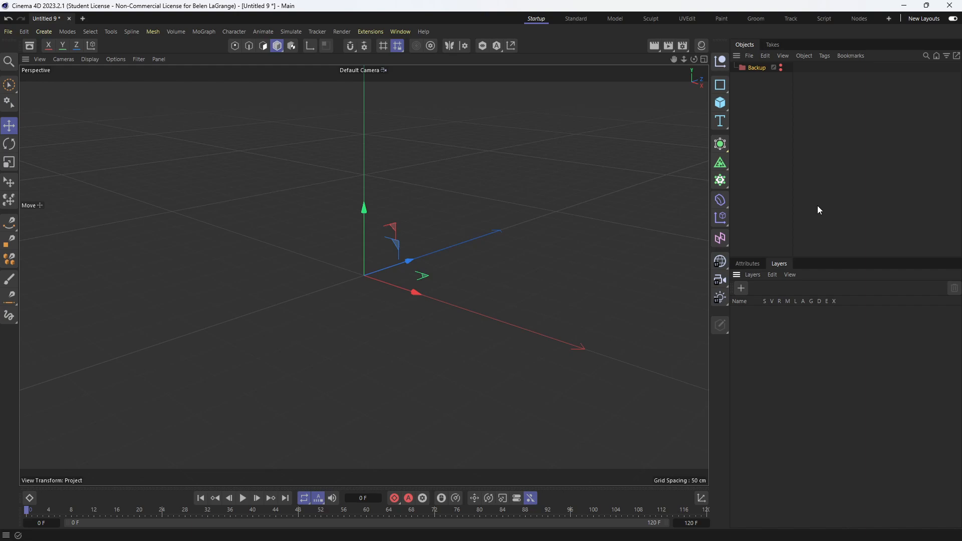
{"action": "left_click", "coordinate": [742, 290]}
{"action": "double_click", "coordinate": [757, 311]}
{"action": "type", "text": "Backup"}
{"action": "key", "text": "Return"}
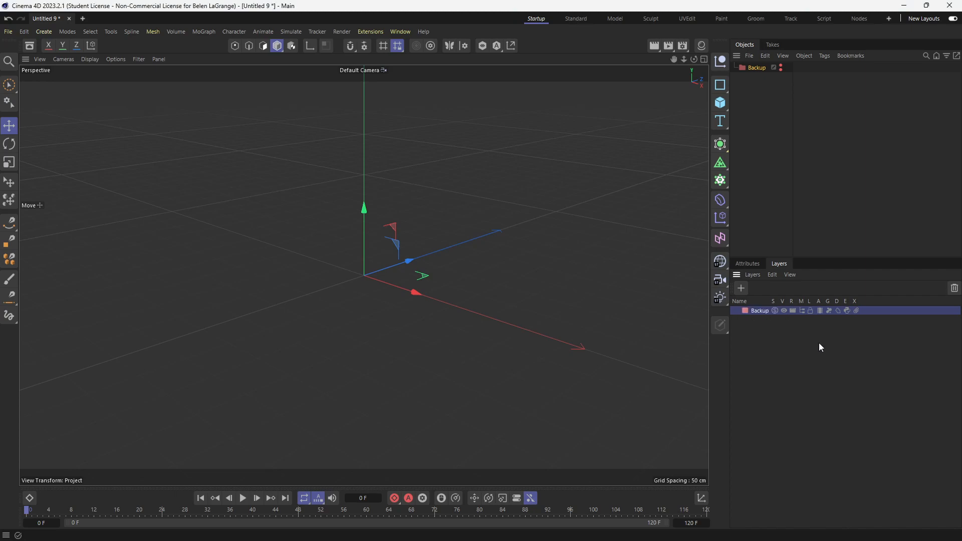
{"action": "left_click", "coordinate": [786, 325]}
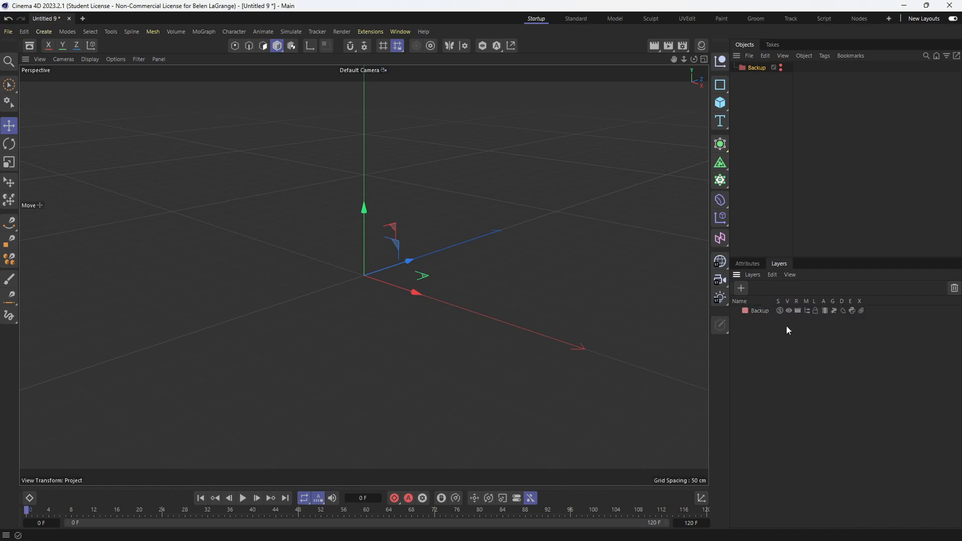
Step: Match the Backup layer's color to the null's red folder icon by sampling it, and disable the layer's A, G, D, E and X switches
{"action": "double_click", "coordinate": [745, 311]}
{"action": "left_click", "coordinate": [685, 275]}
{"action": "left_click", "coordinate": [748, 64]}
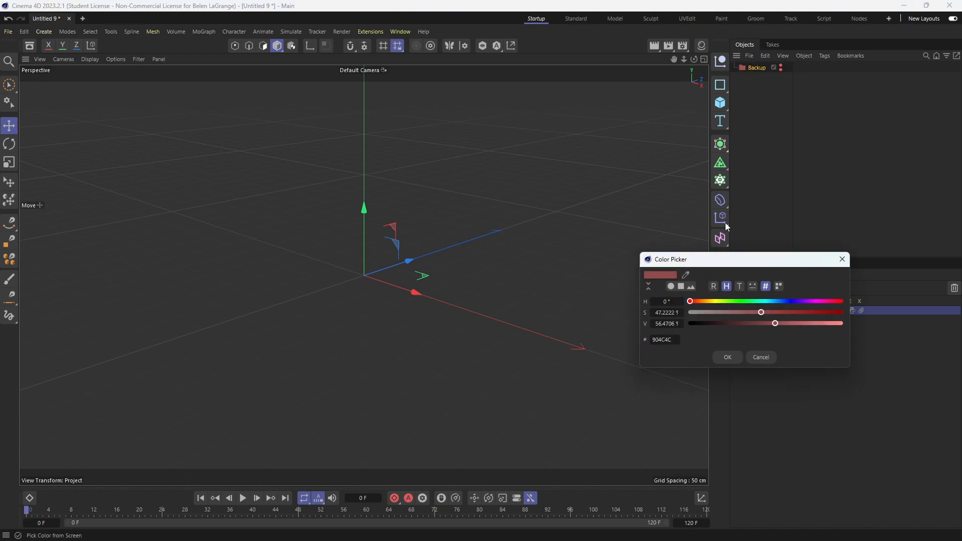
{"action": "left_click", "coordinate": [727, 357]}
{"action": "left_click", "coordinate": [795, 397]}
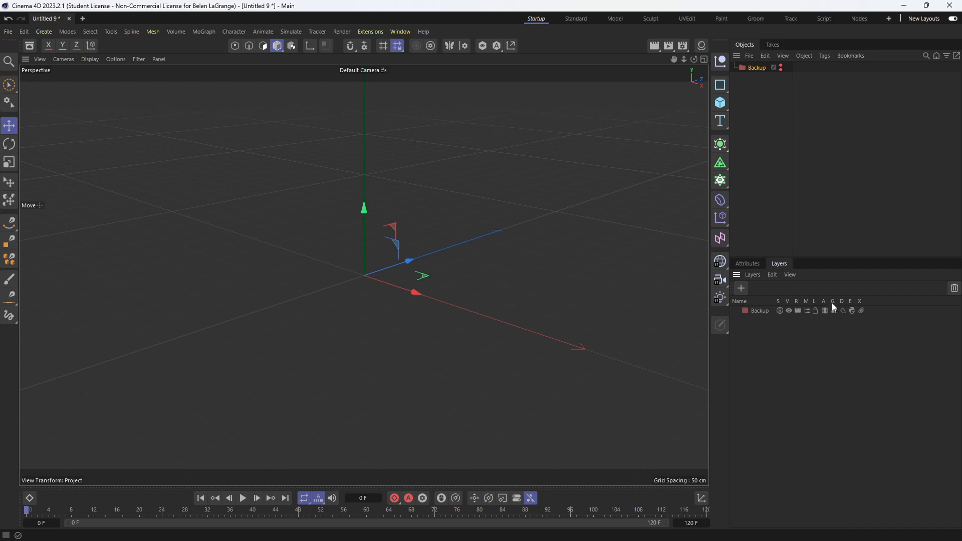
{"action": "left_click", "coordinate": [850, 307]}
Step: Try out a cube inside the Backup null on the Backup layer and delete it
{"action": "left_click", "coordinate": [720, 102]}
{"action": "left_click_drag", "start_coordinate": [752, 68], "coordinate": [756, 311]}
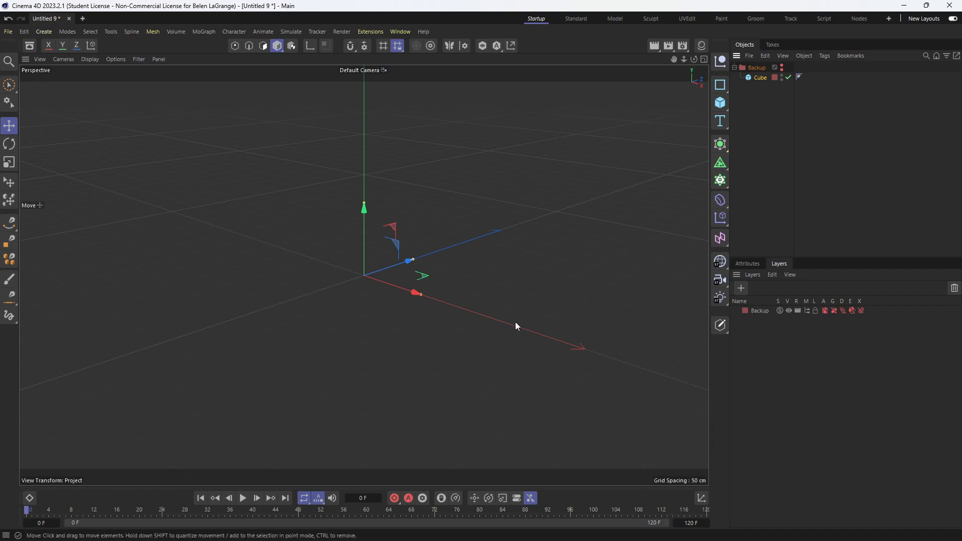
{"action": "key", "text": "Delete"}
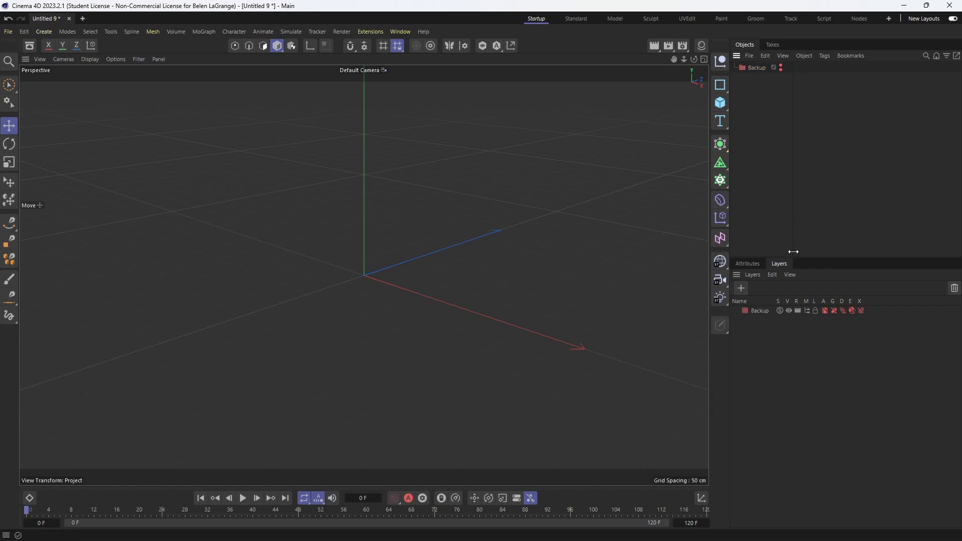
Step: Add a cube and keyframe its Y position at 0 cm on frame 0 and about 172.7 cm on frame 118
{"action": "left_click", "coordinate": [720, 102]}
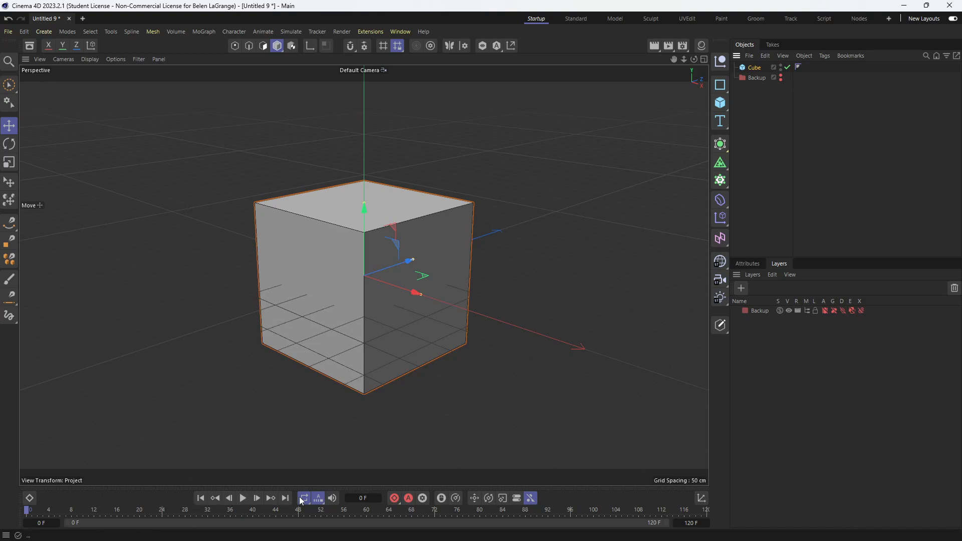
{"action": "left_click", "coordinate": [29, 498]}
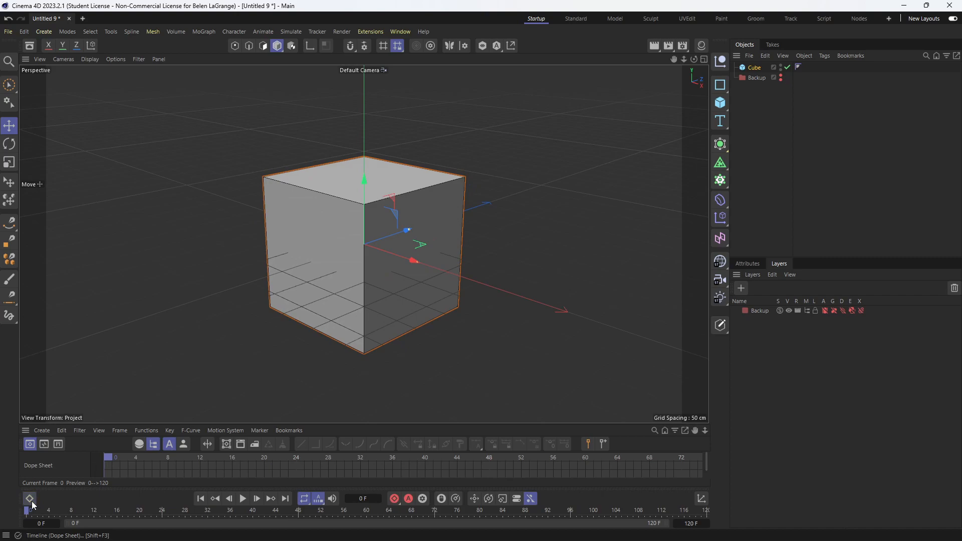
{"action": "left_click", "coordinate": [30, 498]}
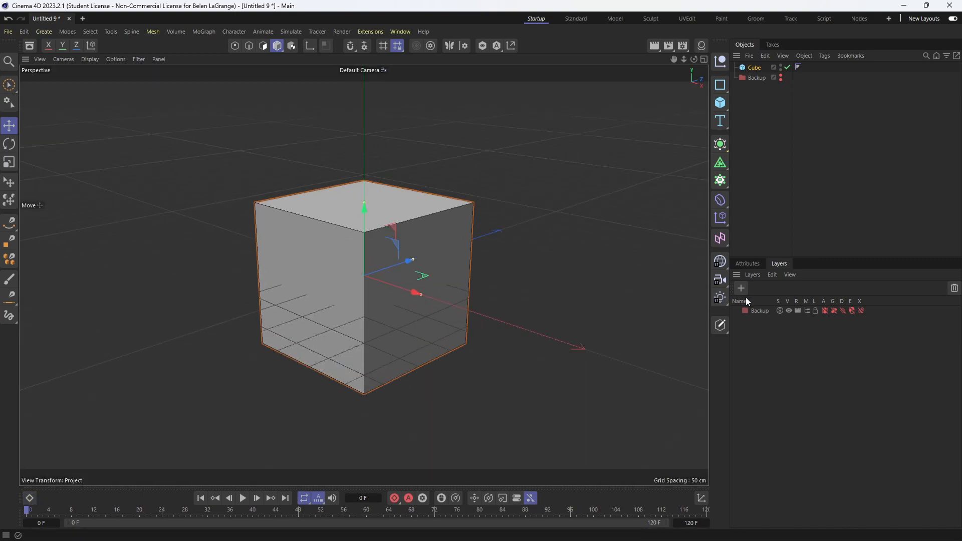
{"action": "left_click", "coordinate": [746, 263]}
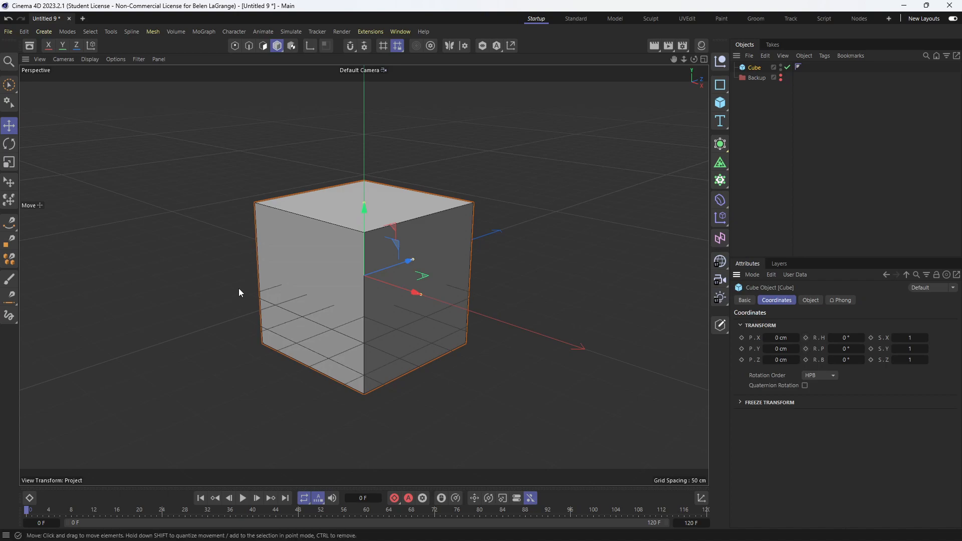
{"action": "left_click", "coordinate": [742, 349]}
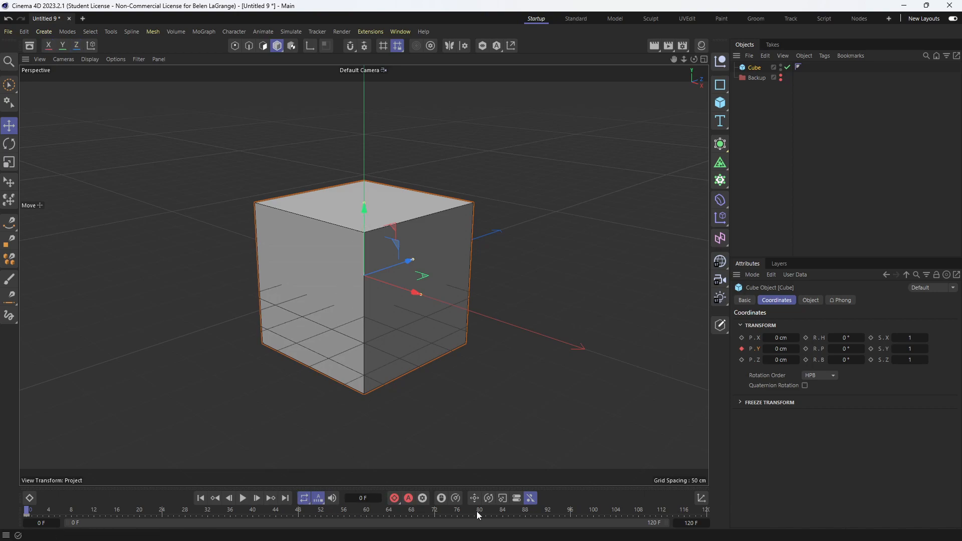
{"action": "left_click", "coordinate": [696, 511]}
{"action": "left_click_drag", "start_coordinate": [363, 224], "coordinate": [353, 94]}
{"action": "left_click", "coordinate": [741, 348]}
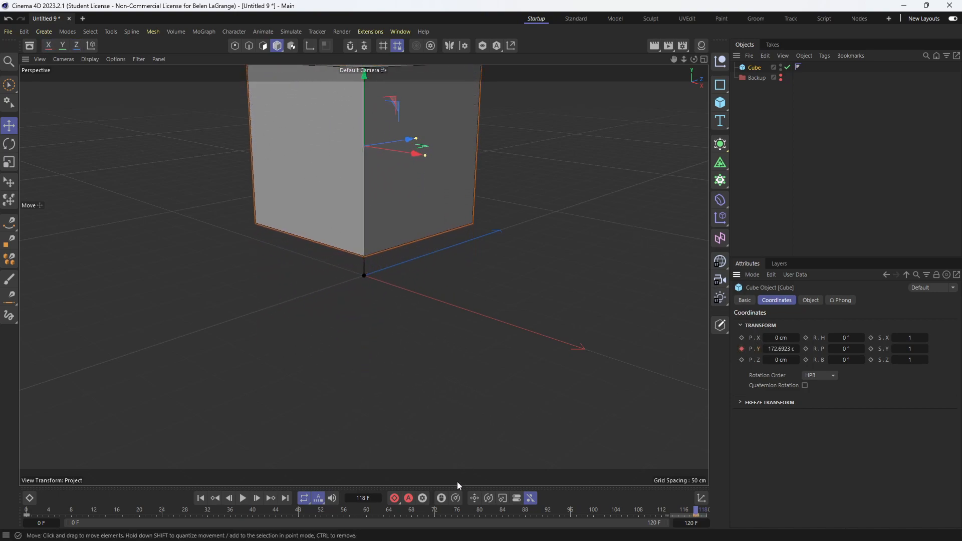
{"action": "left_click_drag", "start_coordinate": [439, 510], "coordinate": [1, 529]}
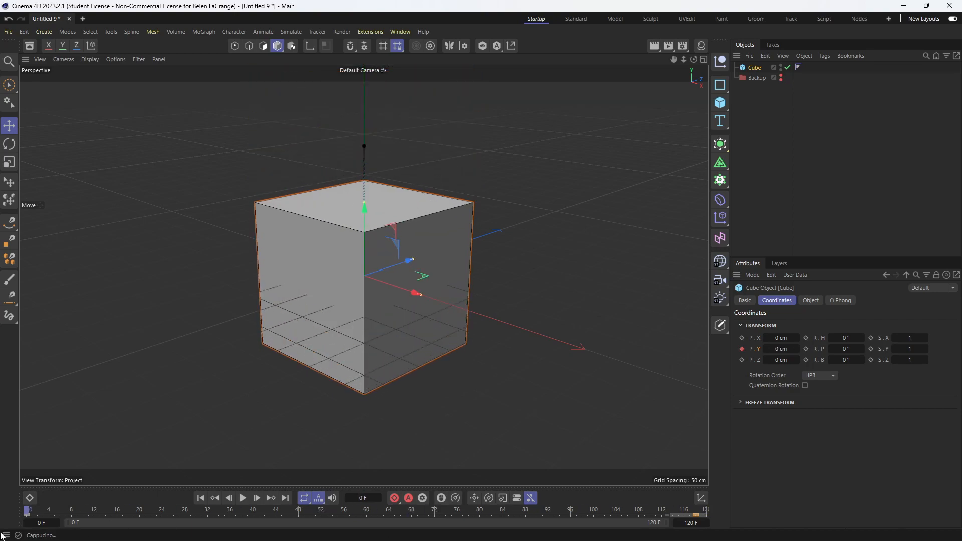
Step: Add a Protection tag to the cube, test whether the cube can be moved, and remove the tag
{"action": "right_click", "coordinate": [753, 68]}
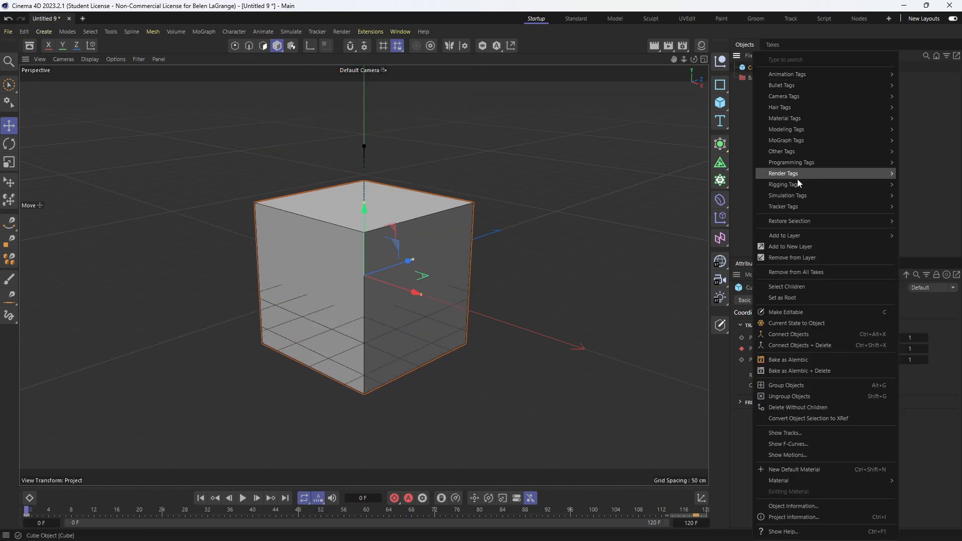
{"action": "mouse_move", "coordinate": [795, 186]}
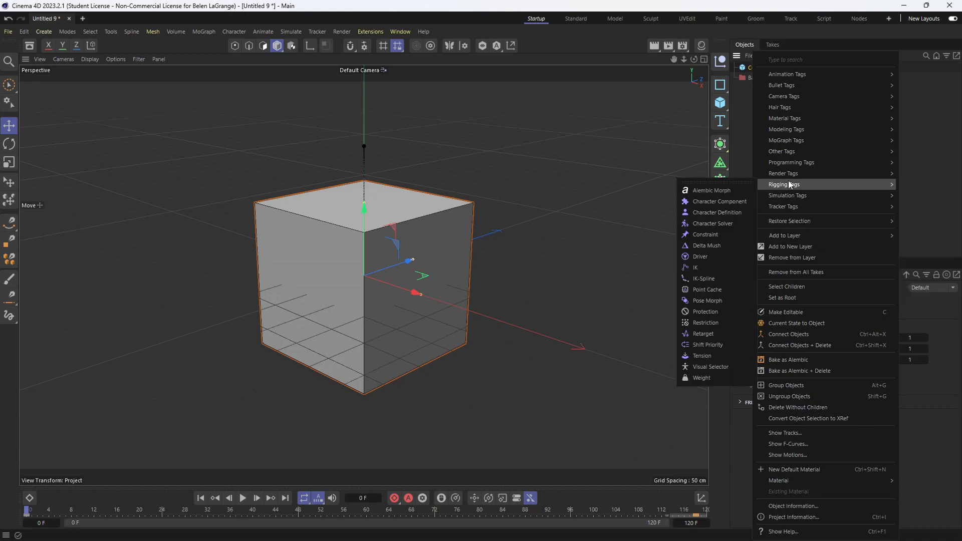
{"action": "left_click", "coordinate": [704, 311]}
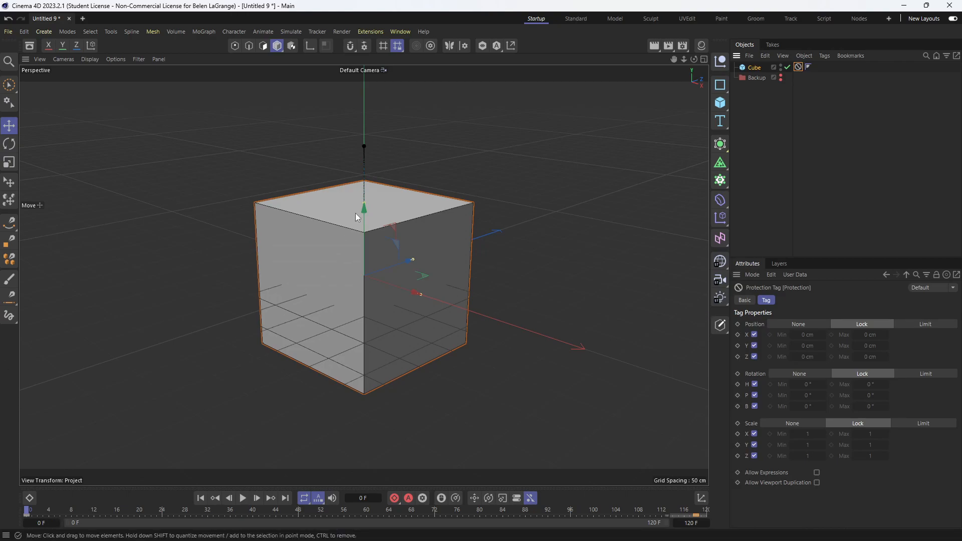
{"action": "left_click_drag", "start_coordinate": [26, 511], "coordinate": [26, 436]}
{"action": "left_click_drag", "start_coordinate": [407, 310], "coordinate": [335, 284]}
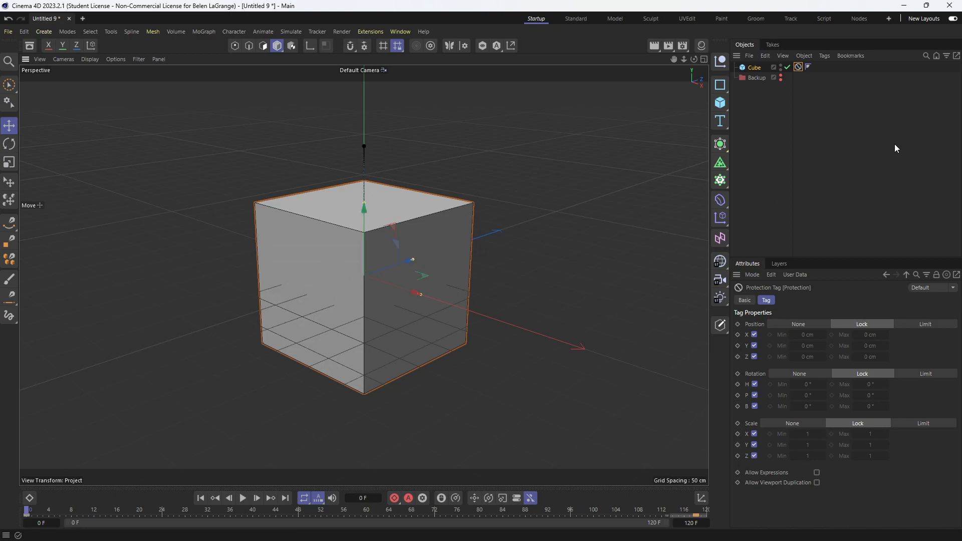
{"action": "key", "text": "Delete"}
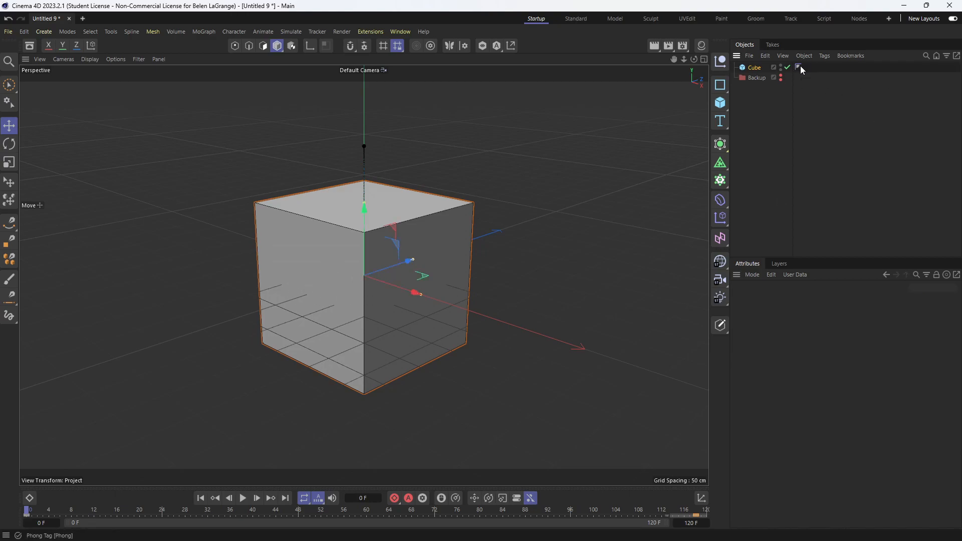
Step: Create a second layer and name it Lock
{"action": "left_click", "coordinate": [783, 261]}
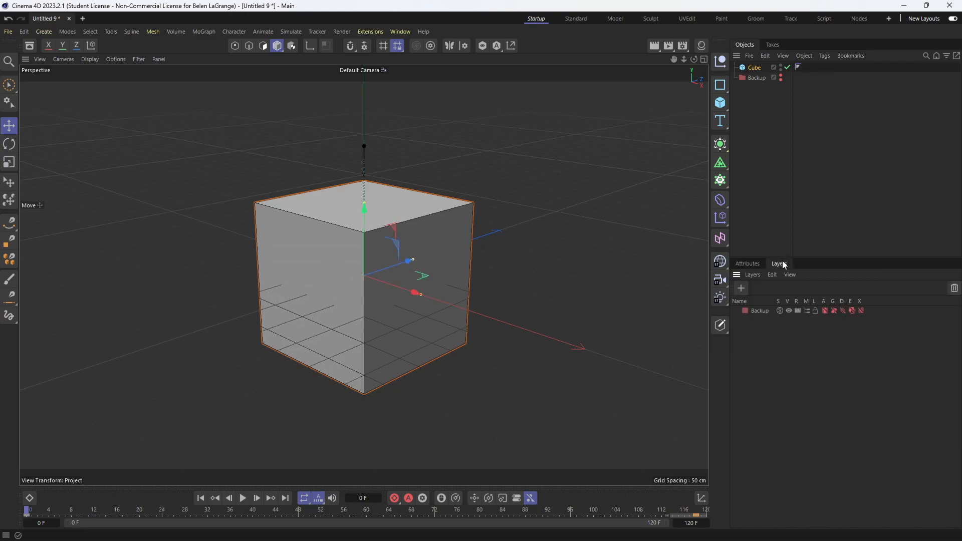
{"action": "left_click", "coordinate": [741, 288]}
{"action": "double_click", "coordinate": [759, 320]}
{"action": "key", "text": "BackSpace"}
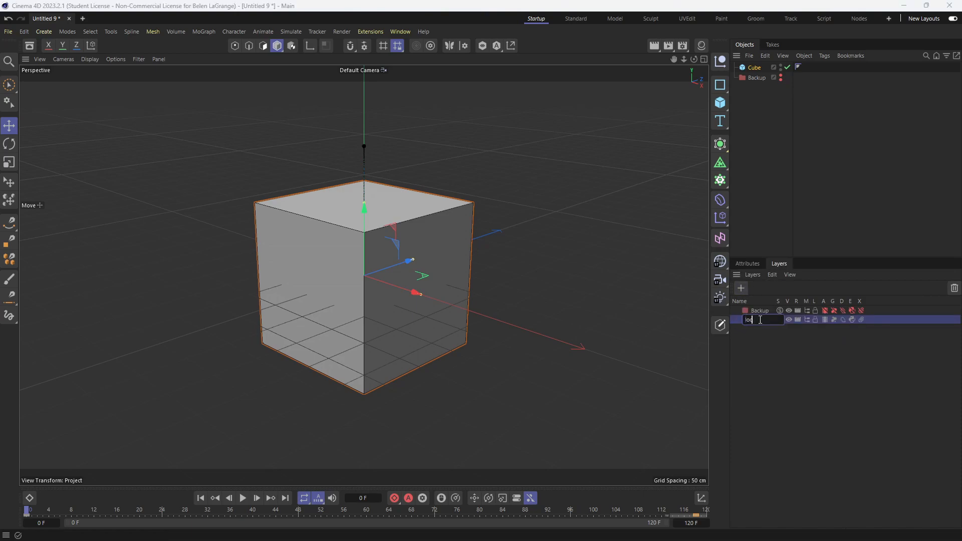
{"action": "type", "text": "Lock"}
{"action": "key", "text": "Return"}
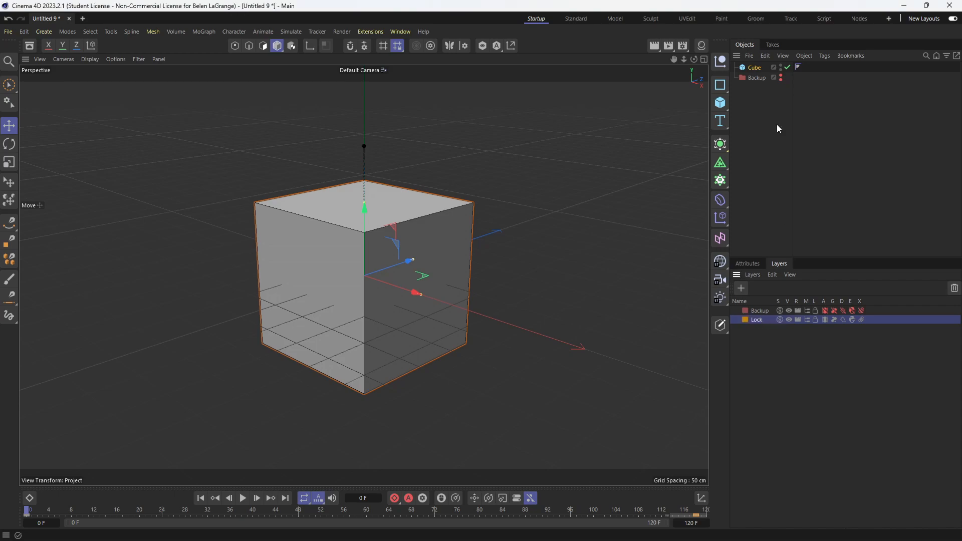
Step: Assign the cube to the Lock layer, lock that layer, and scrub the timeline to test the cube's animation
{"action": "left_click_drag", "start_coordinate": [754, 72], "coordinate": [756, 323]}
{"action": "left_click", "coordinate": [814, 320]}
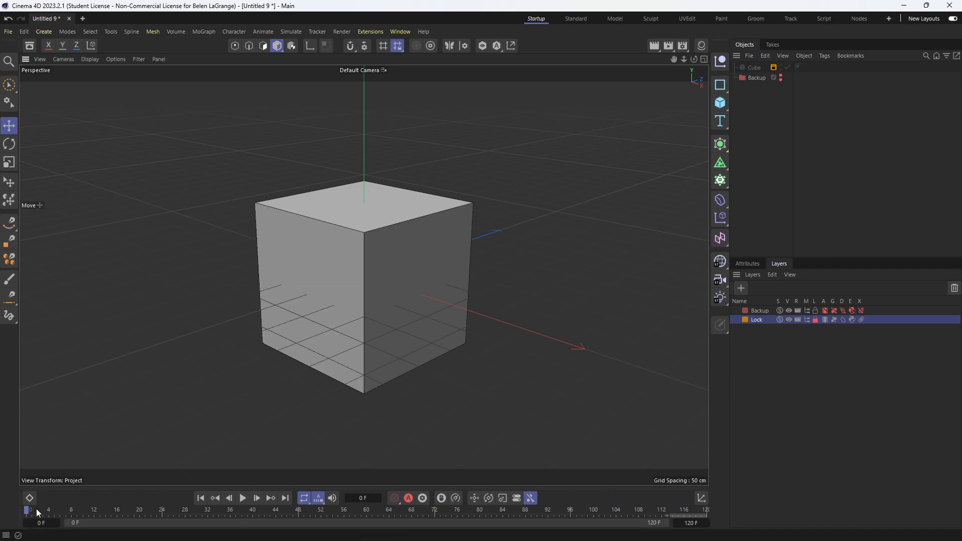
{"action": "left_click_drag", "start_coordinate": [29, 513], "coordinate": [666, 511]}
{"action": "left_click_drag", "start_coordinate": [736, 529], "coordinate": [173, 531]}
Step: Delete the Lock layer and the animated cube
{"action": "key", "text": "Delete"}
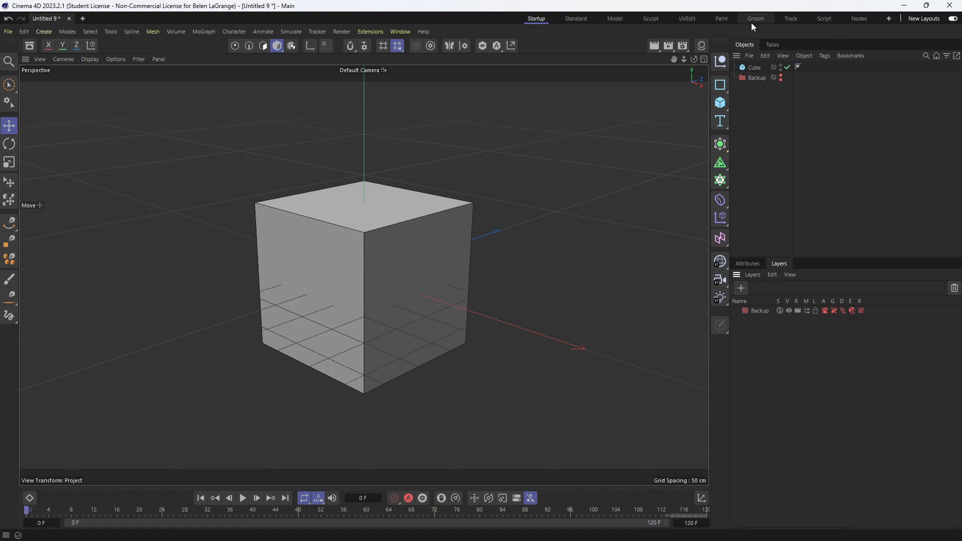
{"action": "key", "text": "Delete"}
{"action": "left_click", "coordinate": [753, 264]}
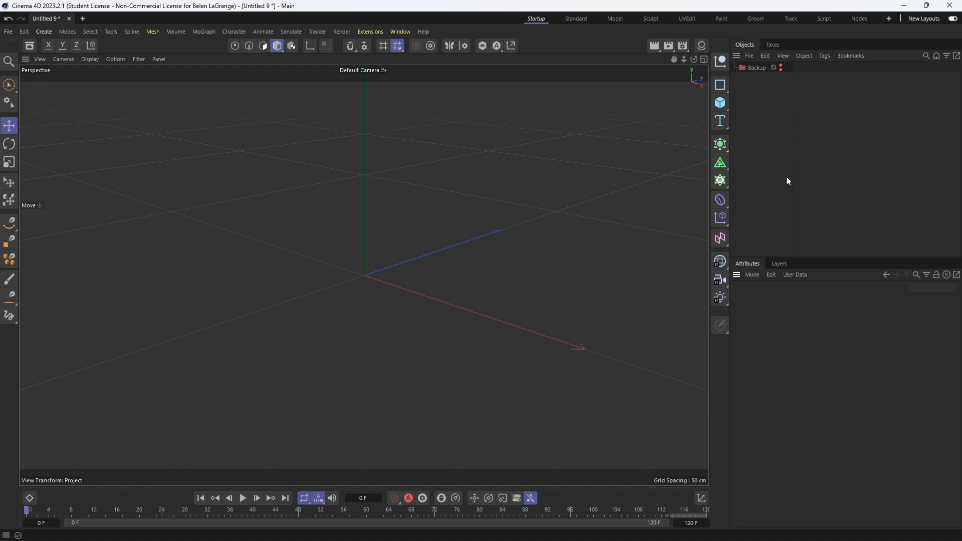
Step: Apply the HDTV 1080 24 film and video preset to the output in the render settings
{"action": "left_click", "coordinate": [683, 48]}
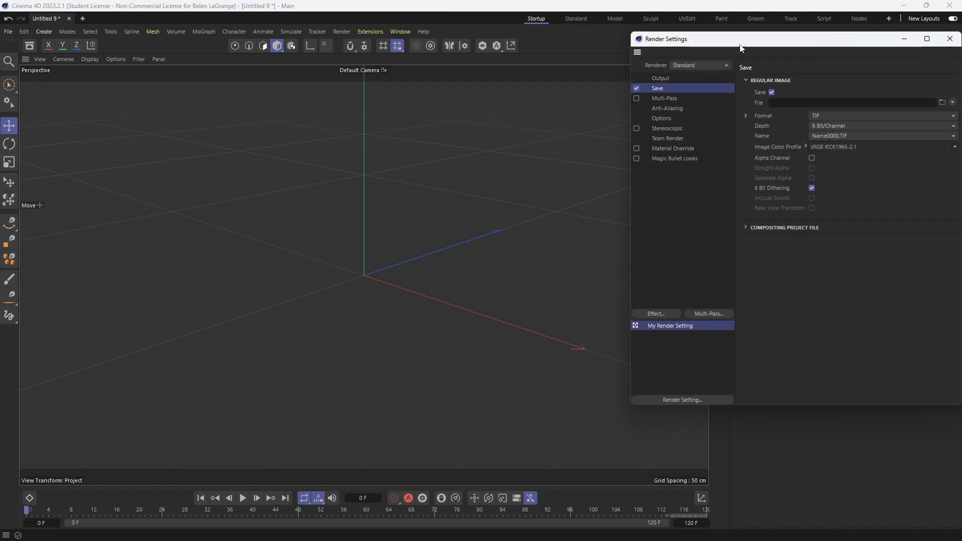
{"action": "left_click_drag", "start_coordinate": [745, 46], "coordinate": [617, 48]}
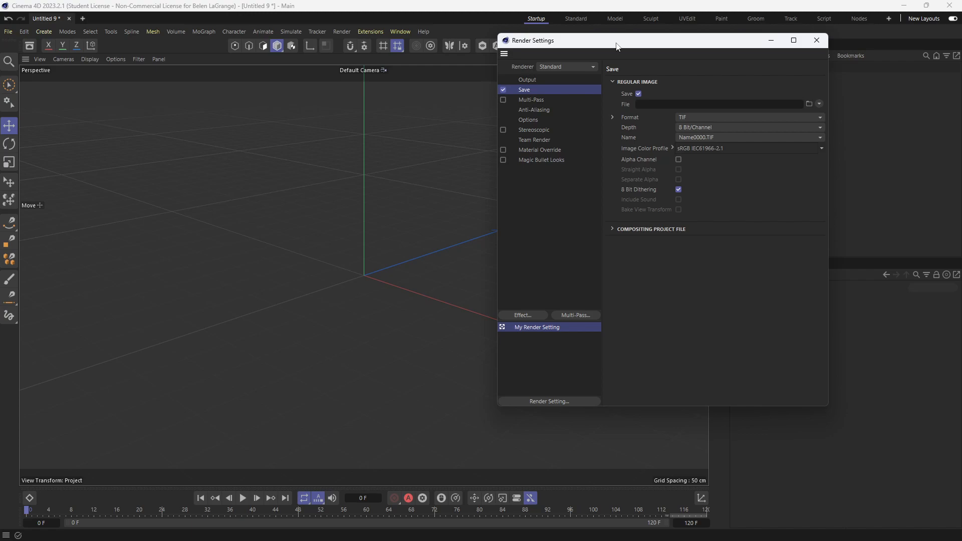
{"action": "left_click", "coordinate": [541, 82]}
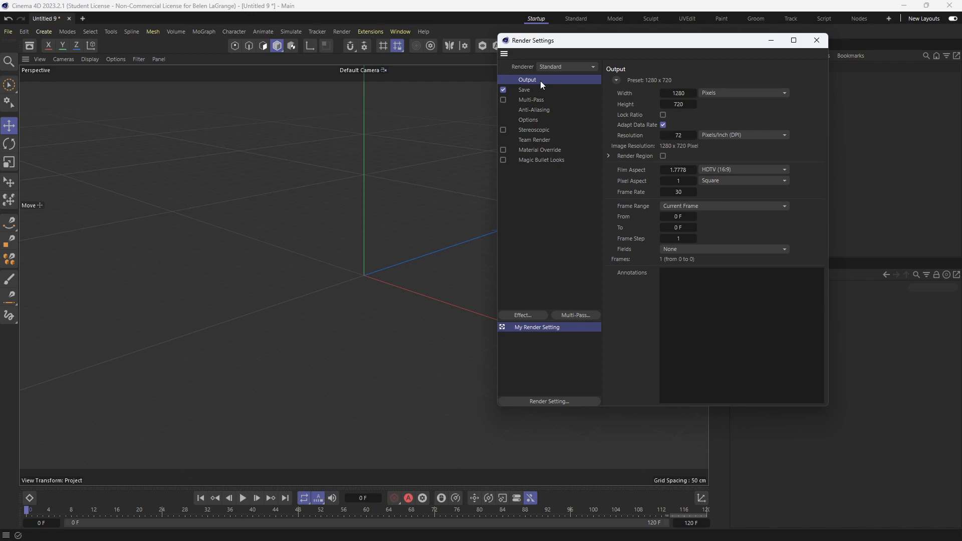
{"action": "left_click", "coordinate": [617, 80]}
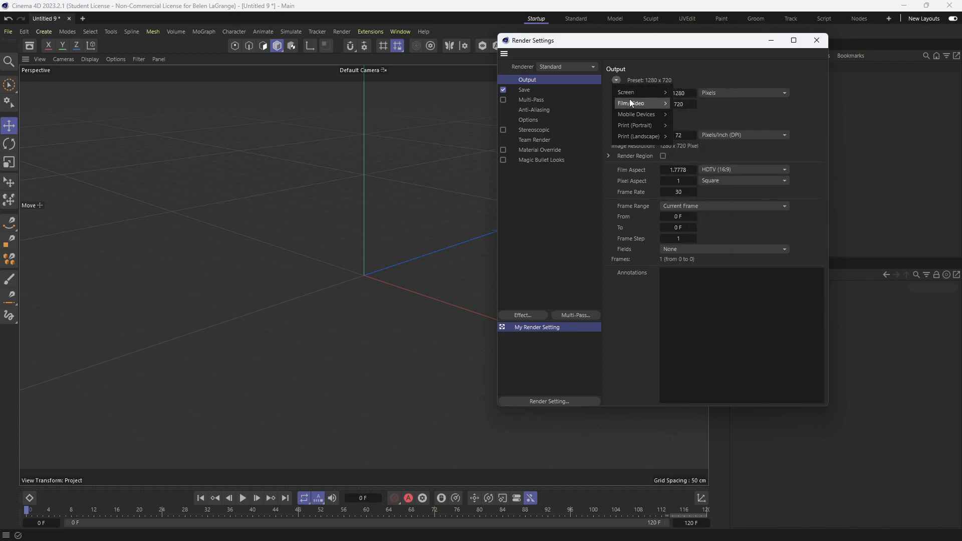
{"action": "mouse_move", "coordinate": [642, 102]}
{"action": "left_click", "coordinate": [714, 339]}
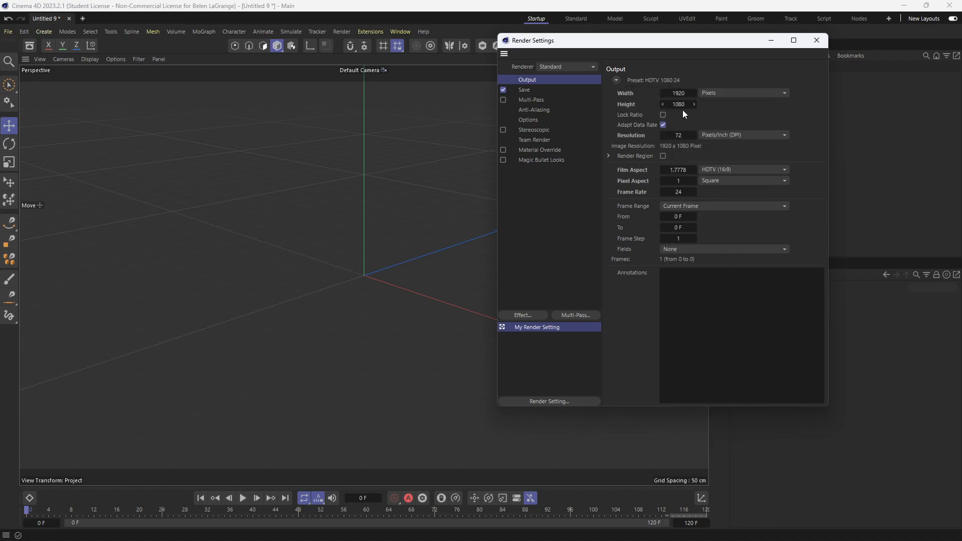
Step: Lock the output's aspect ratio, test it with a width of 1280 pixels, and restore the width to 1920 pixels
{"action": "left_click", "coordinate": [663, 115]}
{"action": "double_click", "coordinate": [678, 93]}
{"action": "type", "text": "1280"}
{"action": "key", "text": "Return"}
{"action": "double_click", "coordinate": [681, 93]}
{"action": "type", "text": "1920"}
{"action": "key", "text": "Return"}
Step: Review the output's frame range options and keep Current Frame selected
{"action": "left_click", "coordinate": [725, 206]}
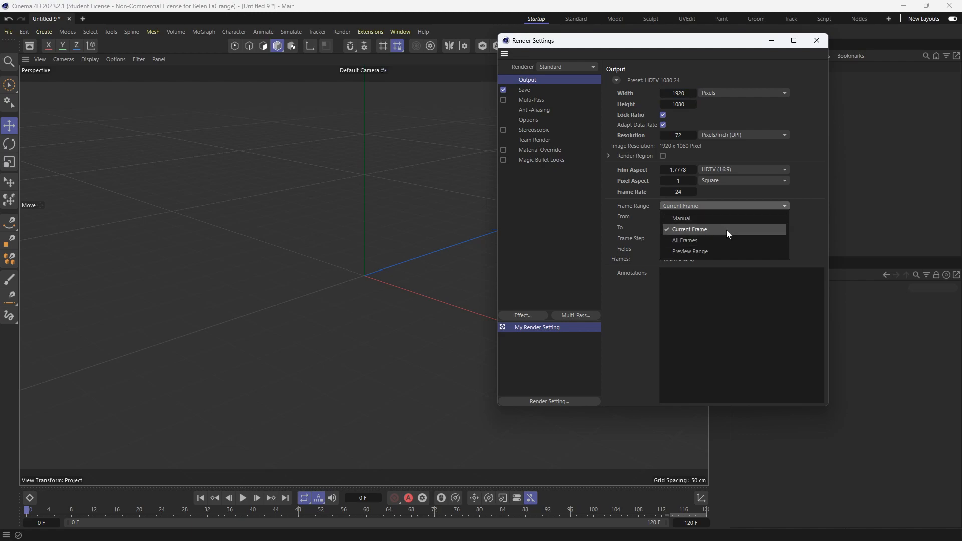
{"action": "left_click", "coordinate": [727, 230]}
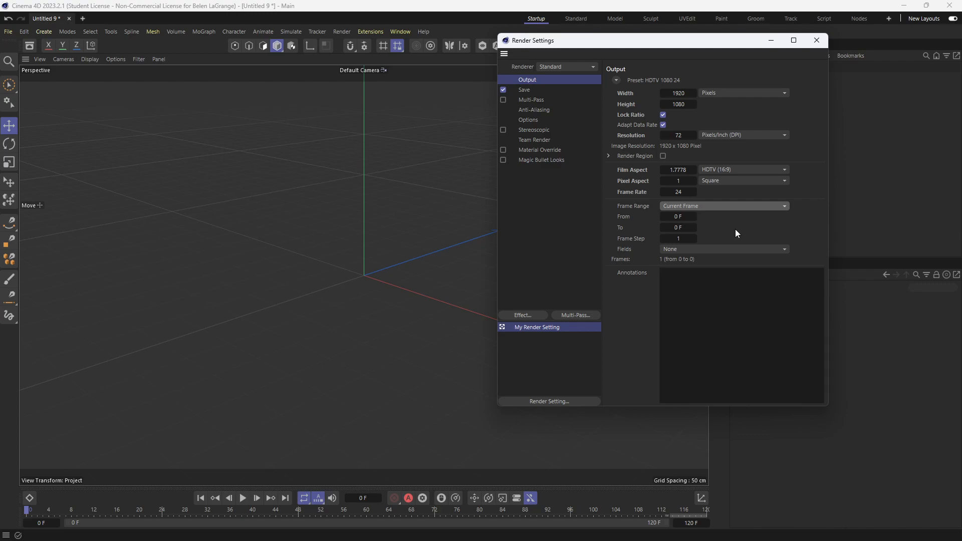
{"action": "left_click", "coordinate": [720, 206]}
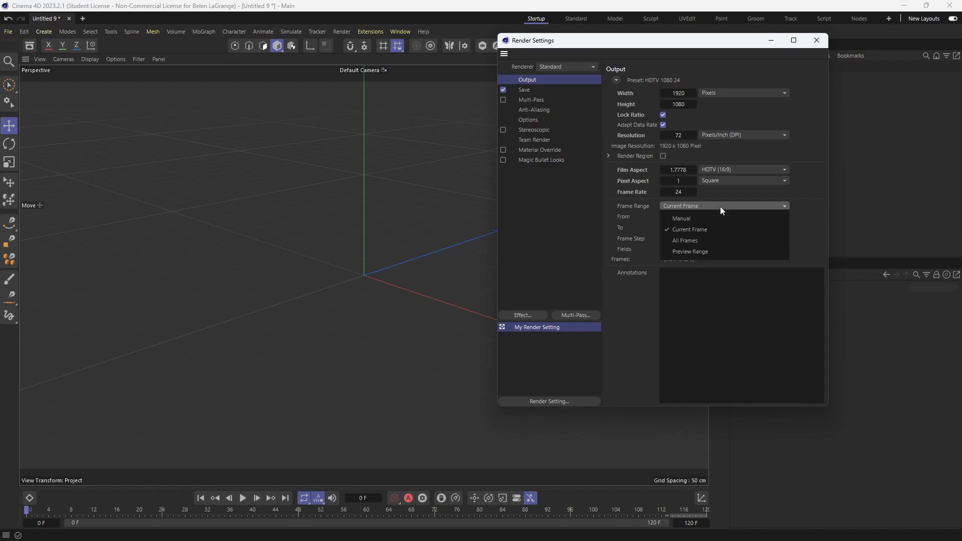
{"action": "left_click", "coordinate": [813, 233]}
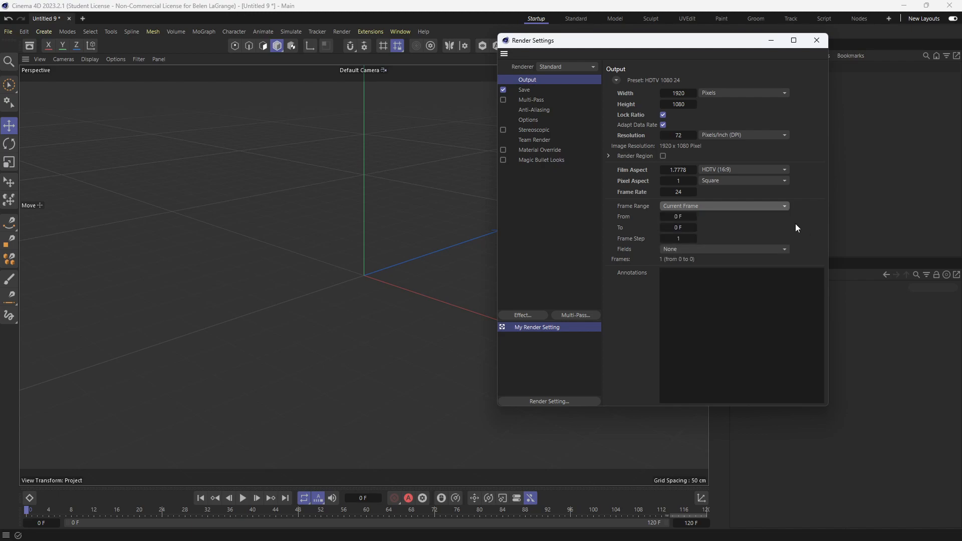
Step: In the save settings, build the render file name from the Project Name token followed by _Render
{"action": "left_click", "coordinate": [525, 89]}
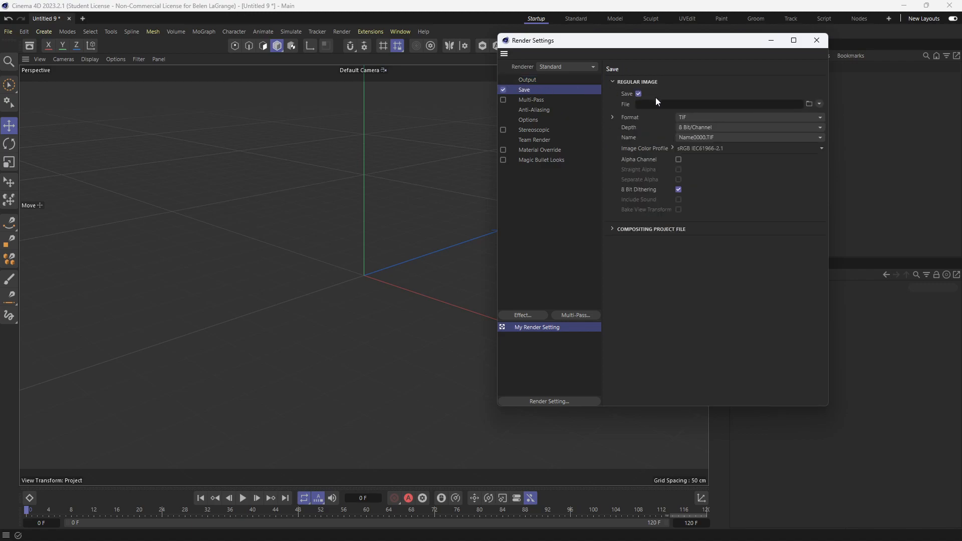
{"action": "left_click", "coordinate": [818, 104]}
{"action": "left_click", "coordinate": [819, 103]}
{"action": "left_click", "coordinate": [821, 103]}
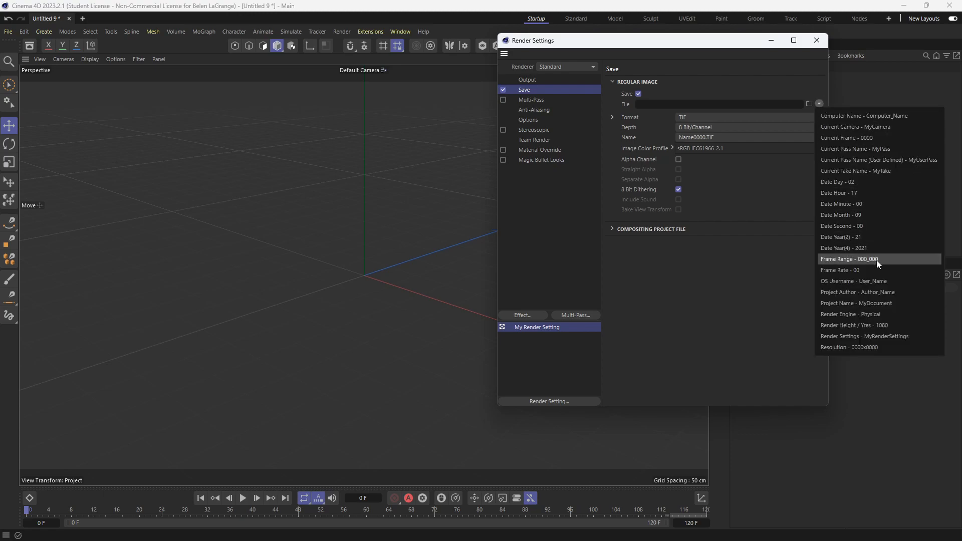
{"action": "left_click", "coordinate": [899, 303]}
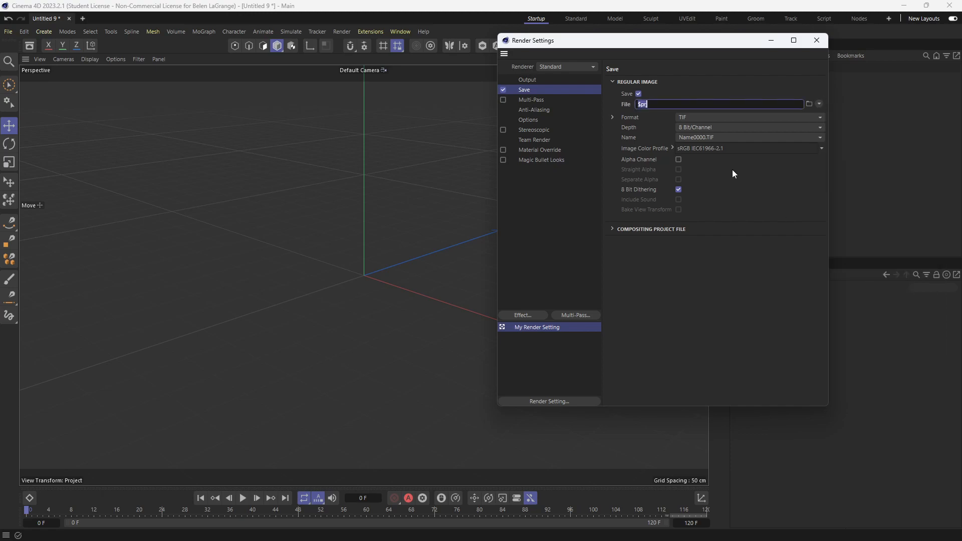
{"action": "left_click", "coordinate": [679, 104]}
{"action": "type", "text": "_Render"}
{"action": "key", "text": "Return"}
Step: Extend the save path to $prj_Render/$prj_Render so the renders go into a folder of the same name
{"action": "key", "text": "ctrl+c"}
{"action": "left_click", "coordinate": [687, 104]}
{"action": "type", "text": "/"}
{"action": "key", "text": "ctrl+v"}
{"action": "left_click_drag", "start_coordinate": [668, 105], "coordinate": [708, 106]}
{"action": "left_click", "coordinate": [712, 103]}
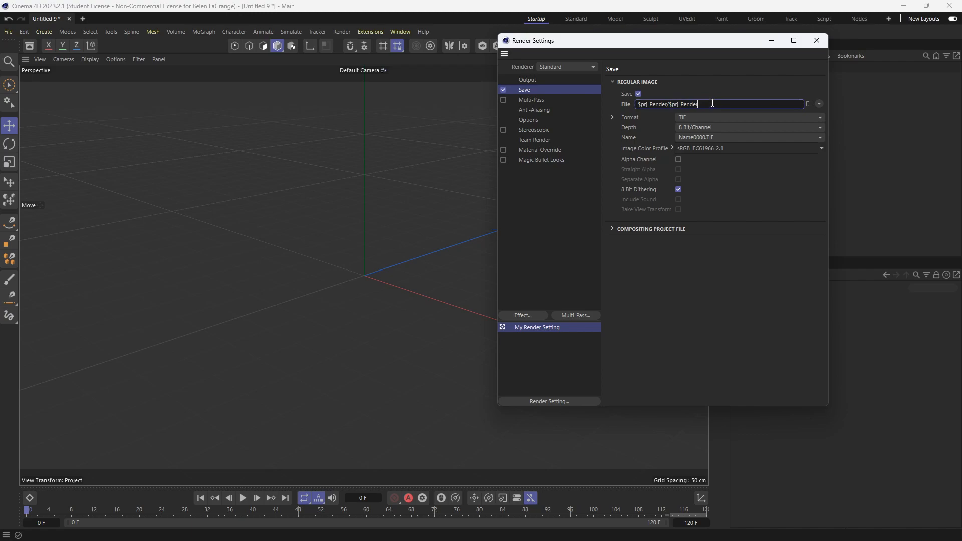
{"action": "left_click", "coordinate": [670, 105]}
{"action": "left_click", "coordinate": [723, 103]}
{"action": "left_click", "coordinate": [651, 119]}
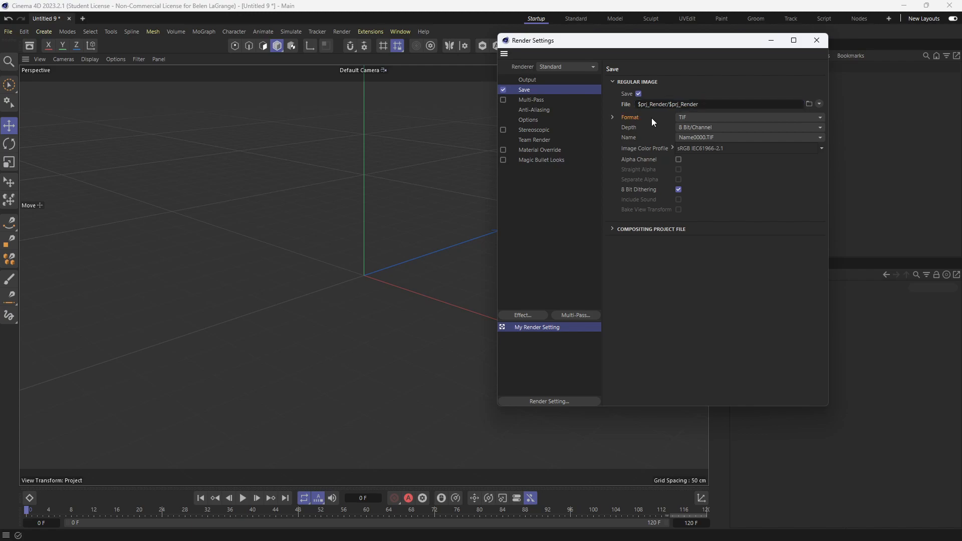
Step: Set the regular image's save format to PNG and enable its alpha channel
{"action": "left_click", "coordinate": [696, 120]}
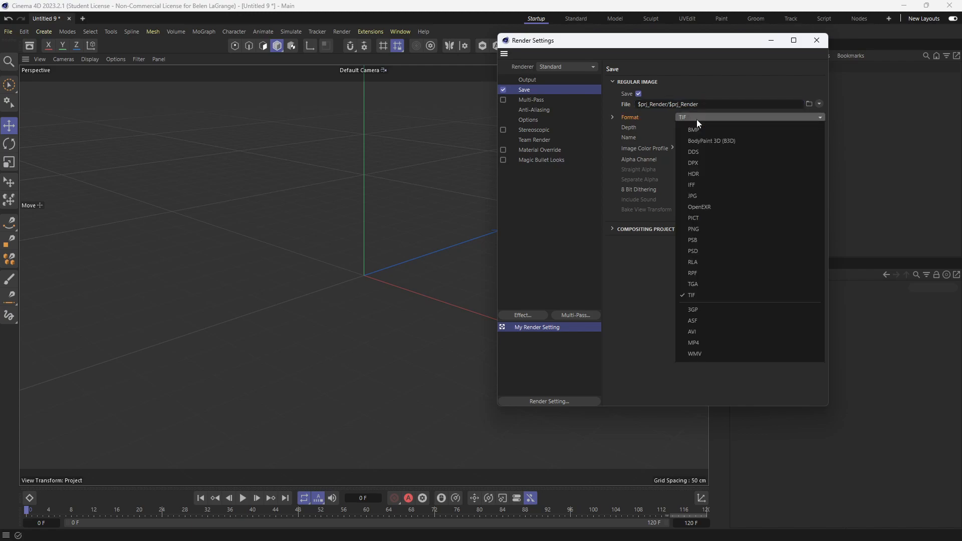
{"action": "left_click", "coordinate": [701, 228]}
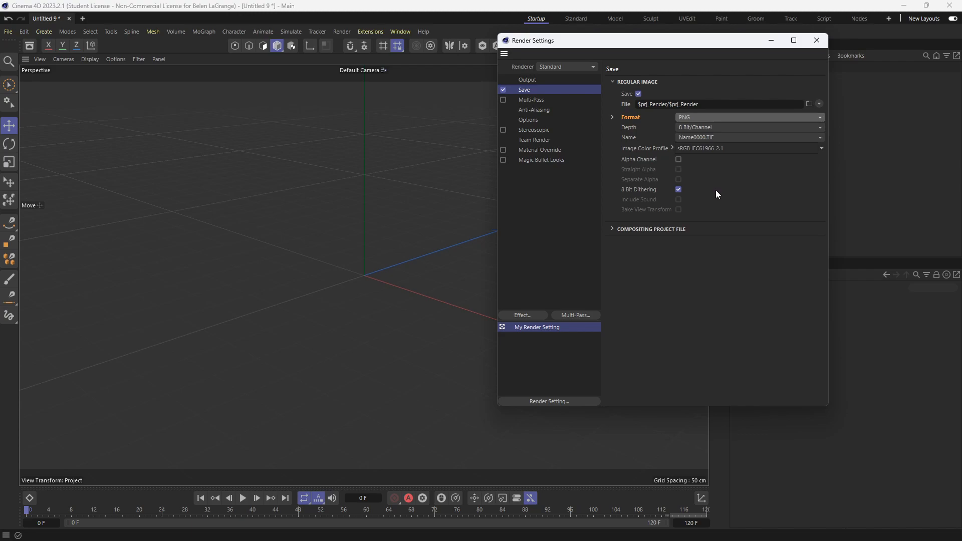
{"action": "left_click", "coordinate": [679, 159]}
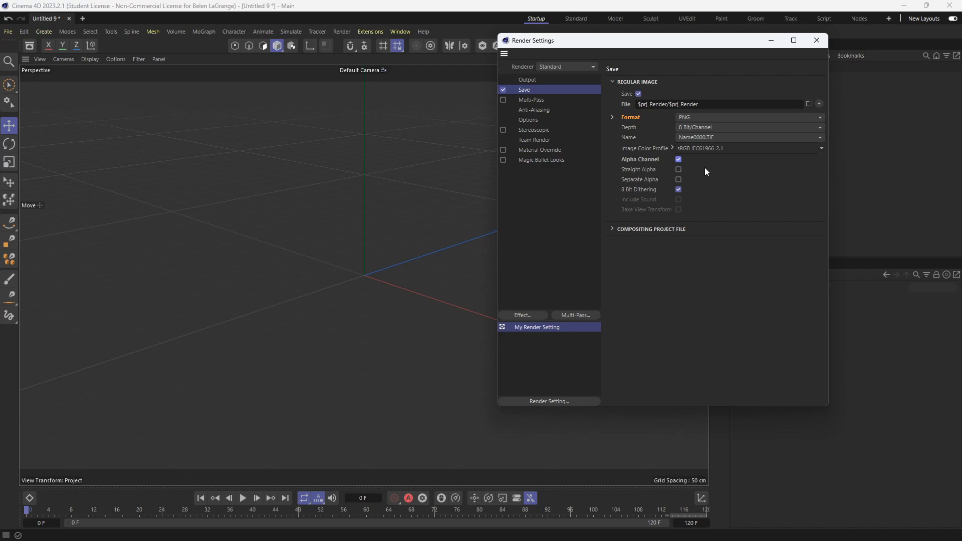
Step: Set the Standard renderer's anti-aliasing to Best
{"action": "left_click", "coordinate": [545, 112]}
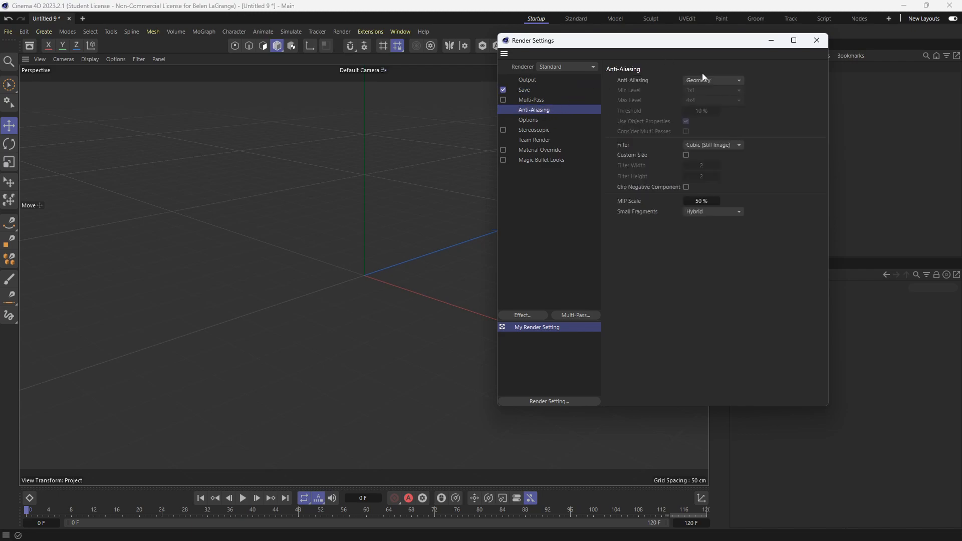
{"action": "left_click", "coordinate": [712, 81]}
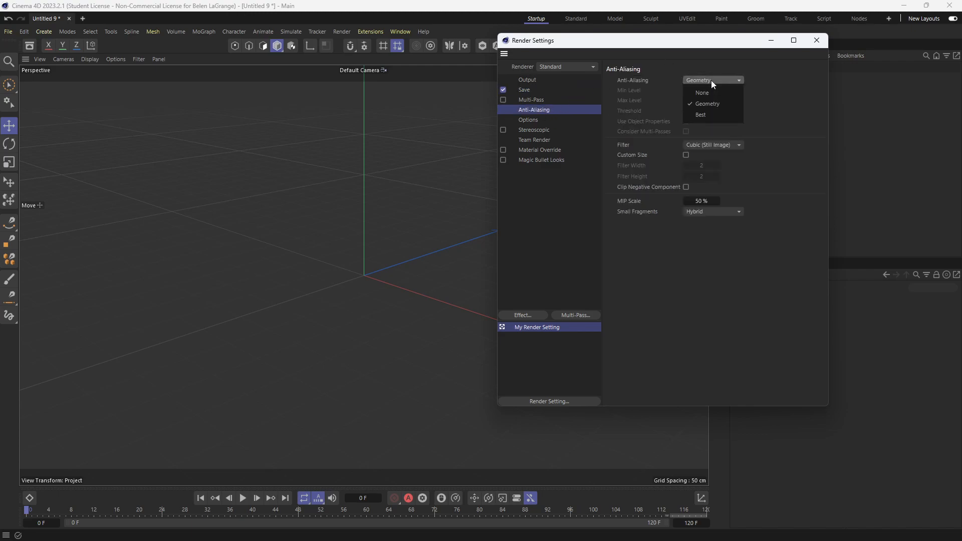
{"action": "left_click", "coordinate": [712, 116]}
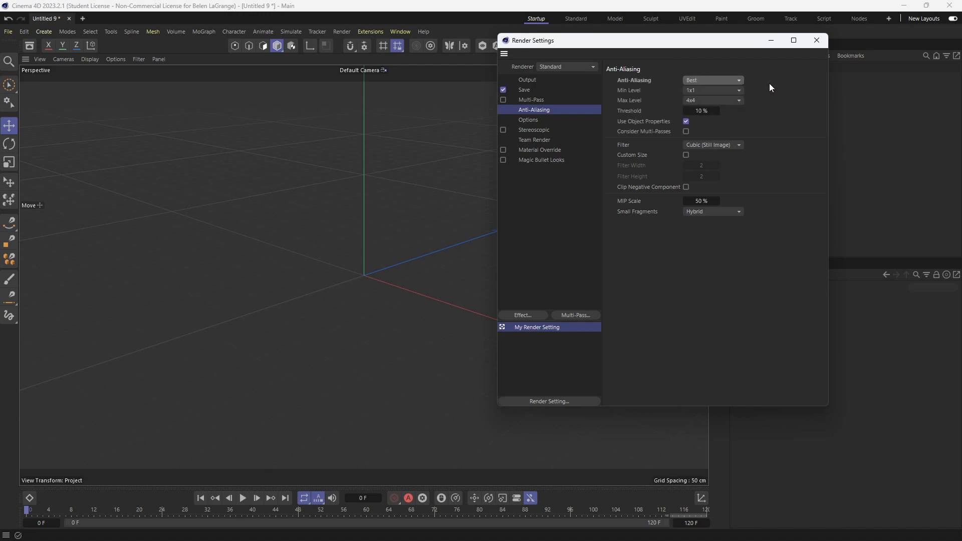
Step: Try the Physical renderer and switch the render settings to Viewport Renderer
{"action": "left_click", "coordinate": [581, 67]}
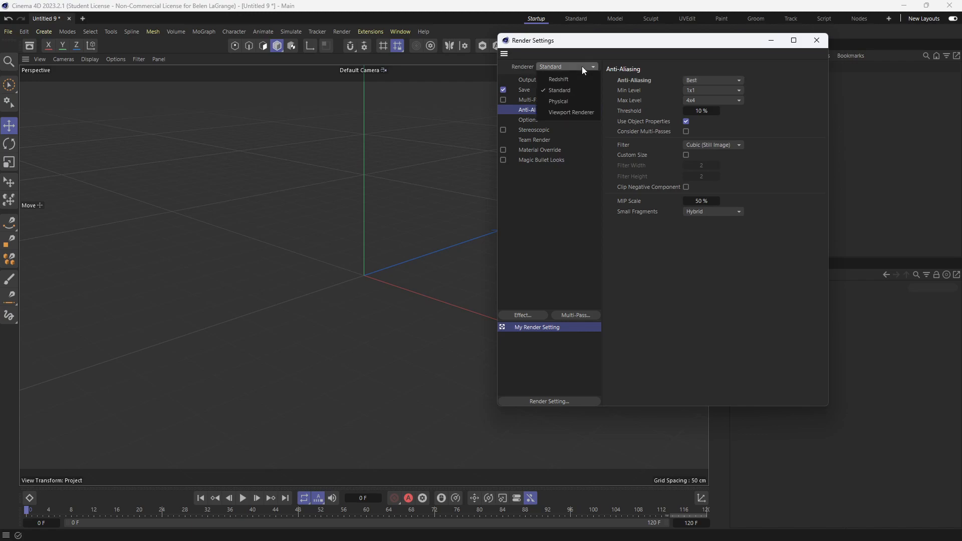
{"action": "left_click", "coordinate": [578, 102]}
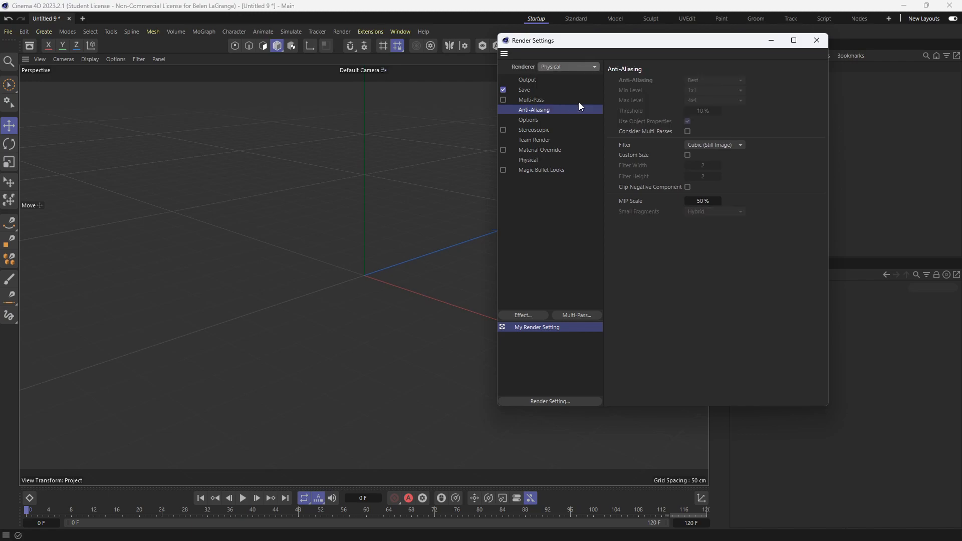
{"action": "left_click", "coordinate": [575, 69]}
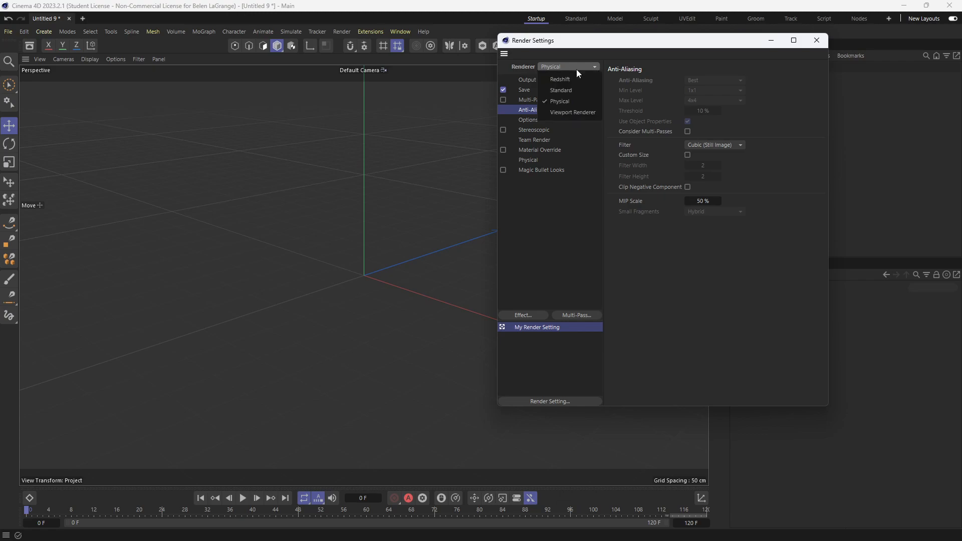
{"action": "left_click", "coordinate": [574, 114]}
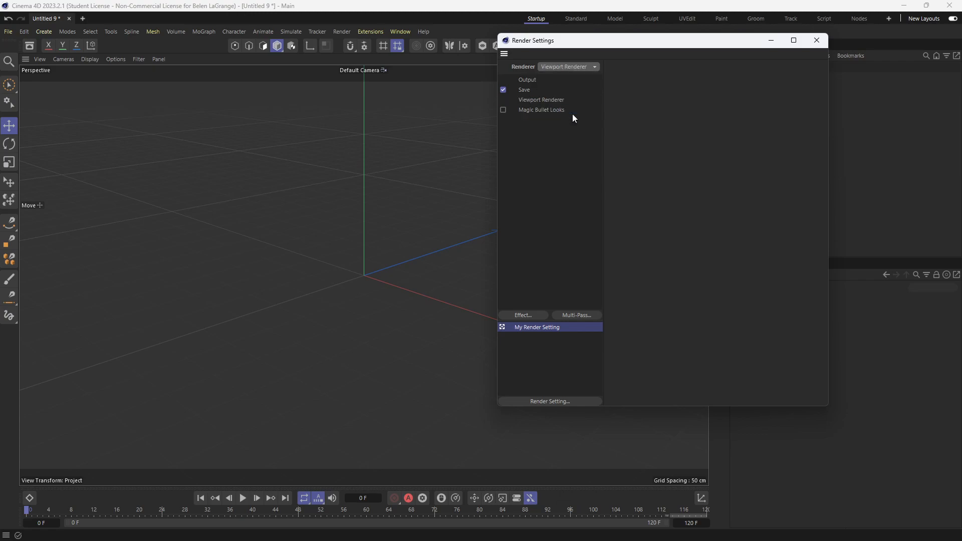
Step: Limit the Viewport Renderer's filter to Geometry Only and copy its effects from the viewport
{"action": "left_click", "coordinate": [548, 100]}
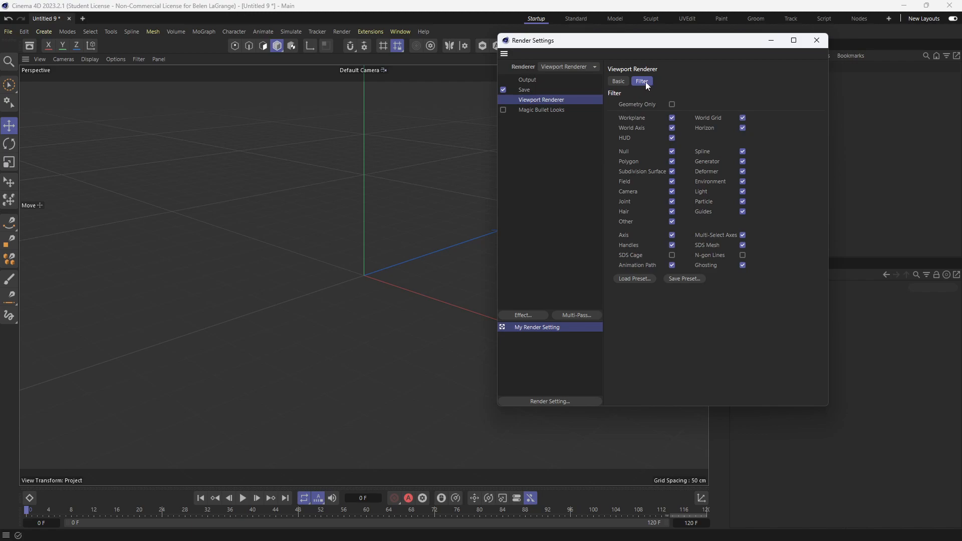
{"action": "left_click", "coordinate": [672, 104]}
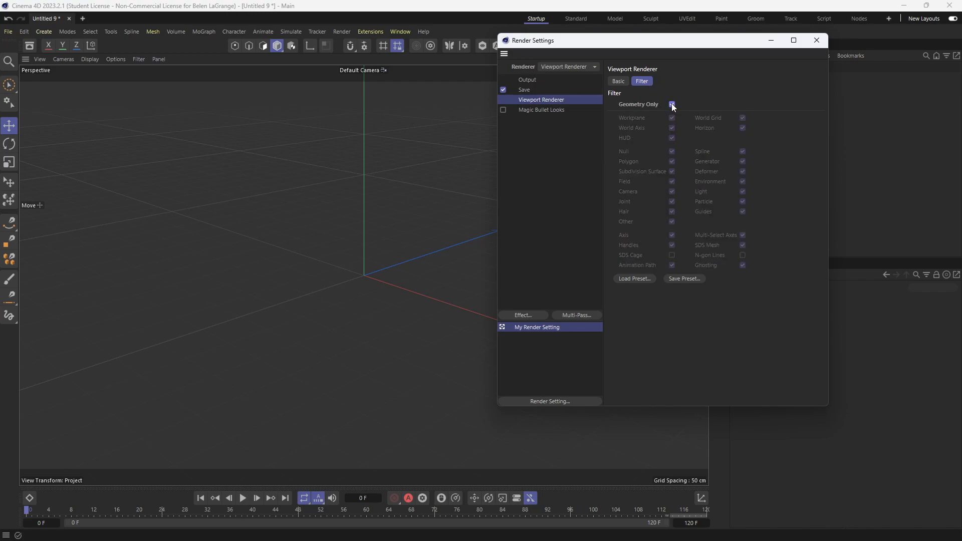
{"action": "left_click", "coordinate": [627, 81]}
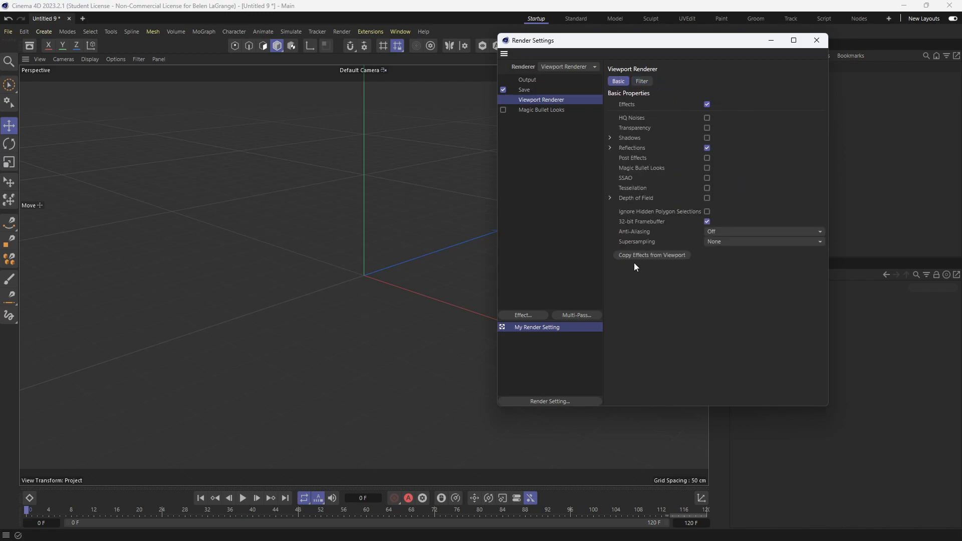
{"action": "left_click", "coordinate": [667, 255]}
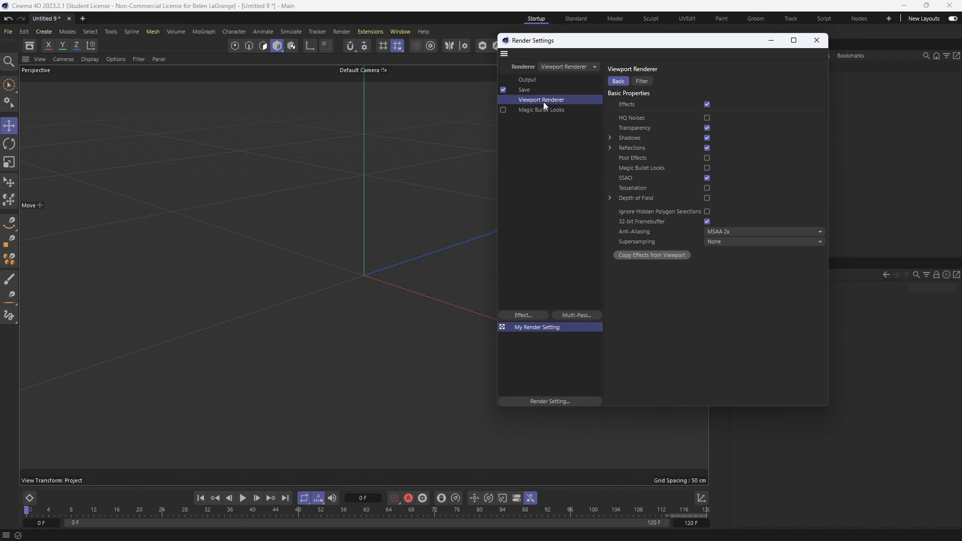
Step: Switch the renderer to Redshift, check its save settings, and enable Denoising in the Redshift options
{"action": "left_click", "coordinate": [574, 67]}
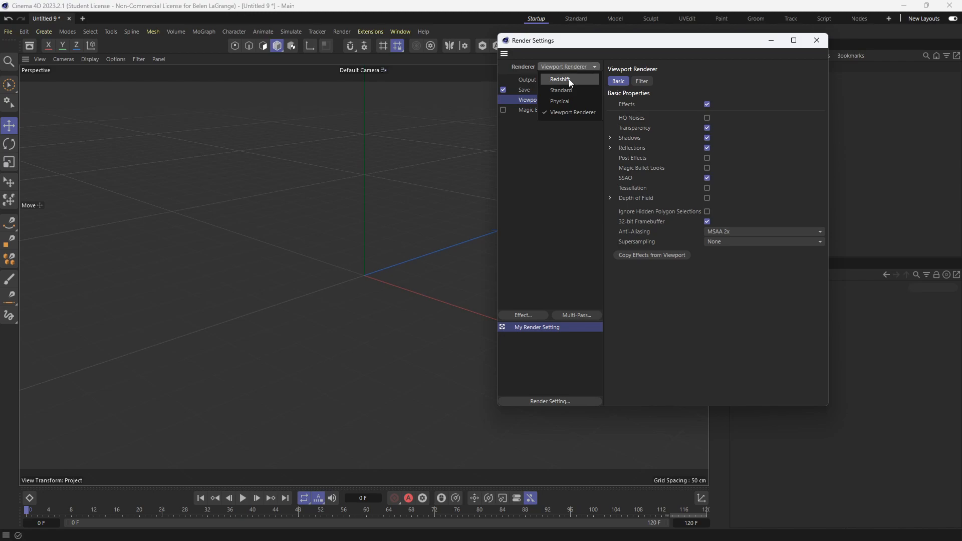
{"action": "left_click", "coordinate": [569, 79]}
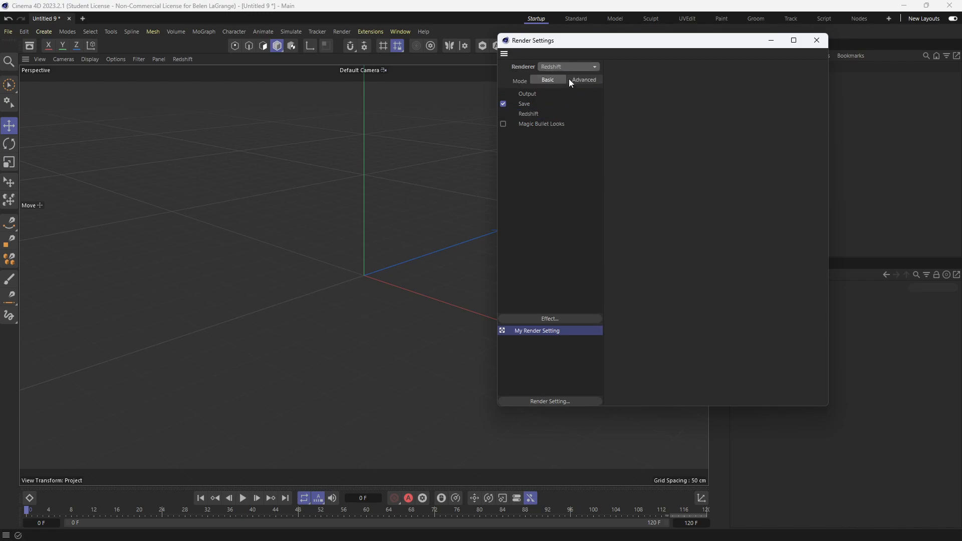
{"action": "left_click", "coordinate": [536, 117]}
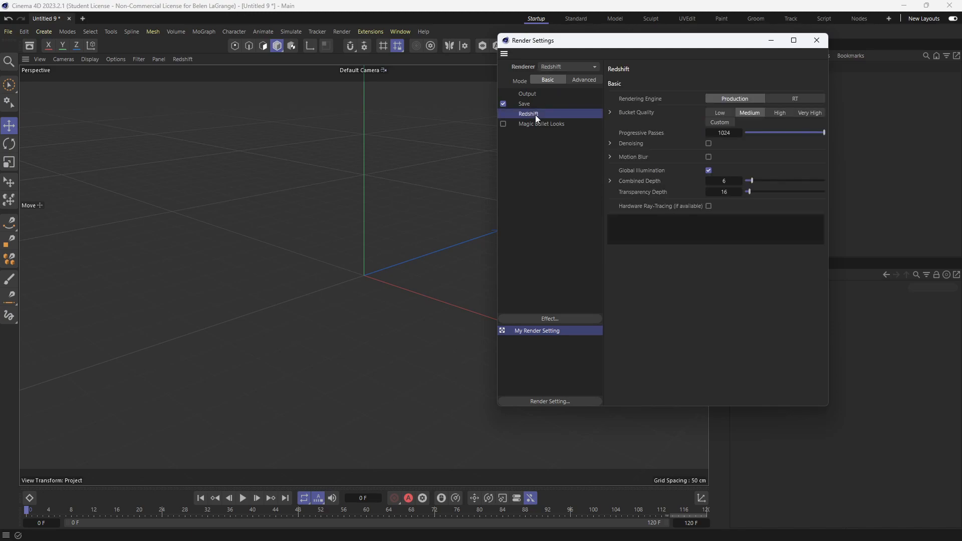
{"action": "left_click", "coordinate": [533, 105]}
{"action": "left_click", "coordinate": [640, 241]}
{"action": "left_click", "coordinate": [613, 229]}
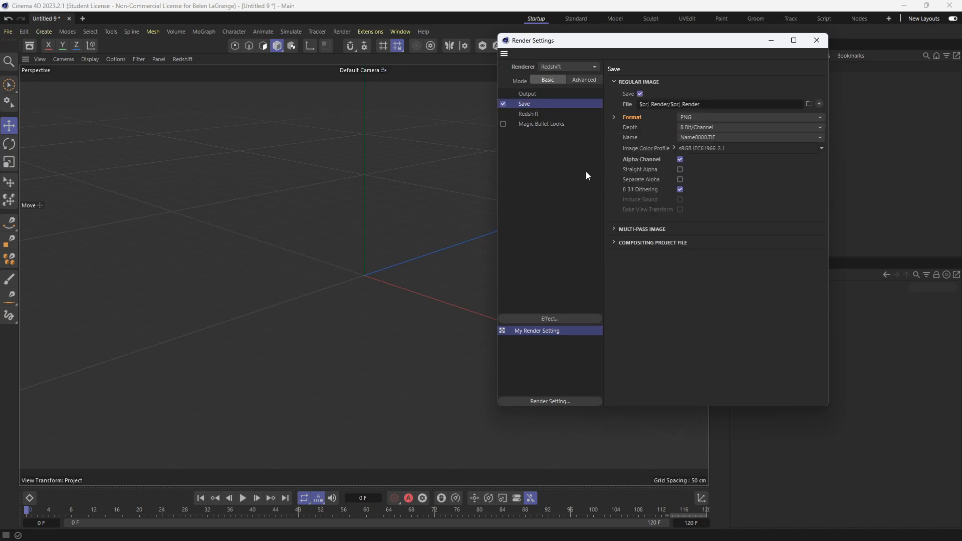
{"action": "left_click", "coordinate": [536, 115]}
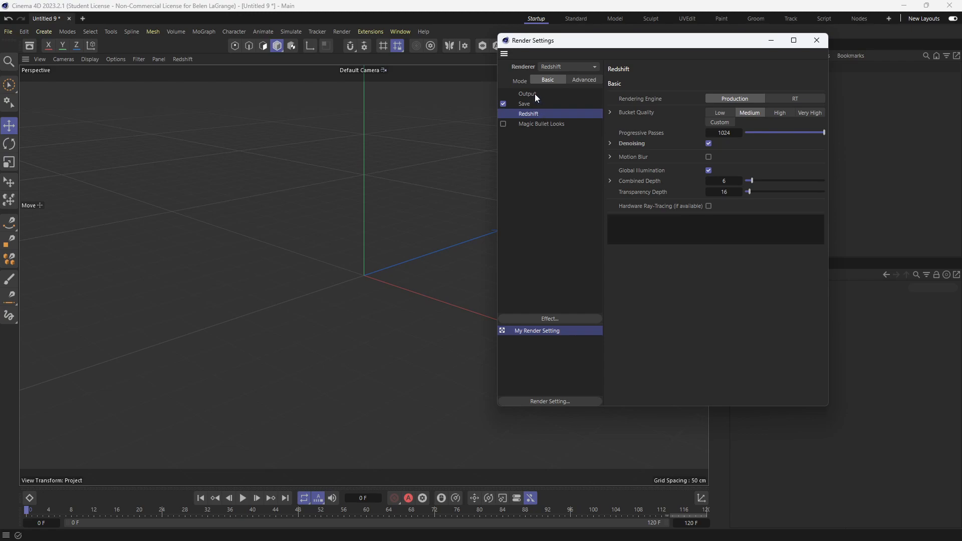
Step: Switch the renderer back to Standard and turn off Multi-Pass, closing the render settings when finished
{"action": "left_click", "coordinate": [558, 67]}
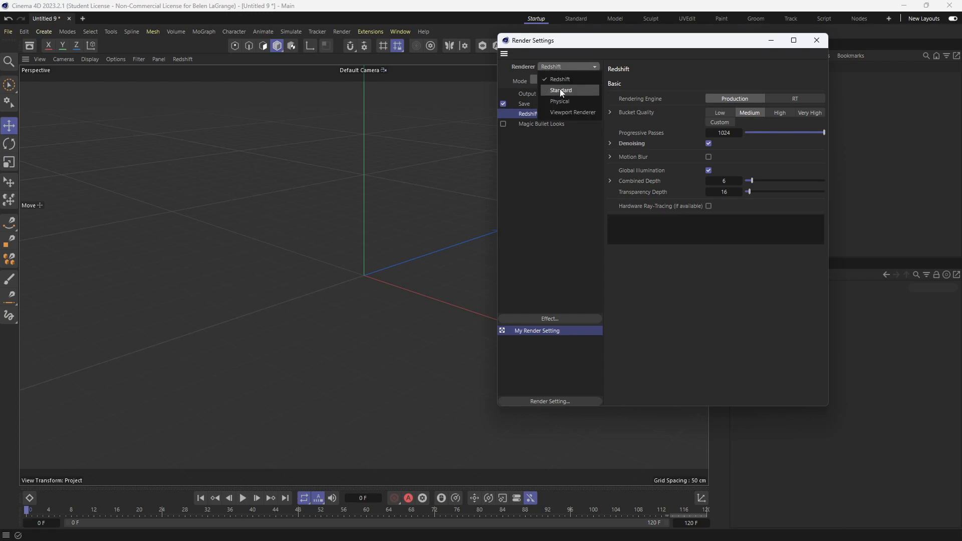
{"action": "left_click", "coordinate": [561, 91]}
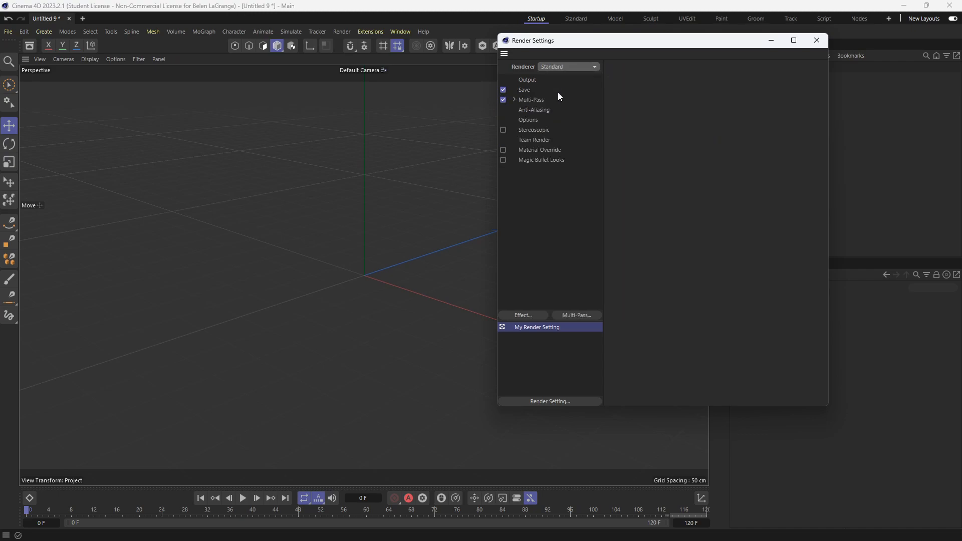
{"action": "left_click", "coordinate": [503, 99]}
{"action": "left_click", "coordinate": [514, 98]}
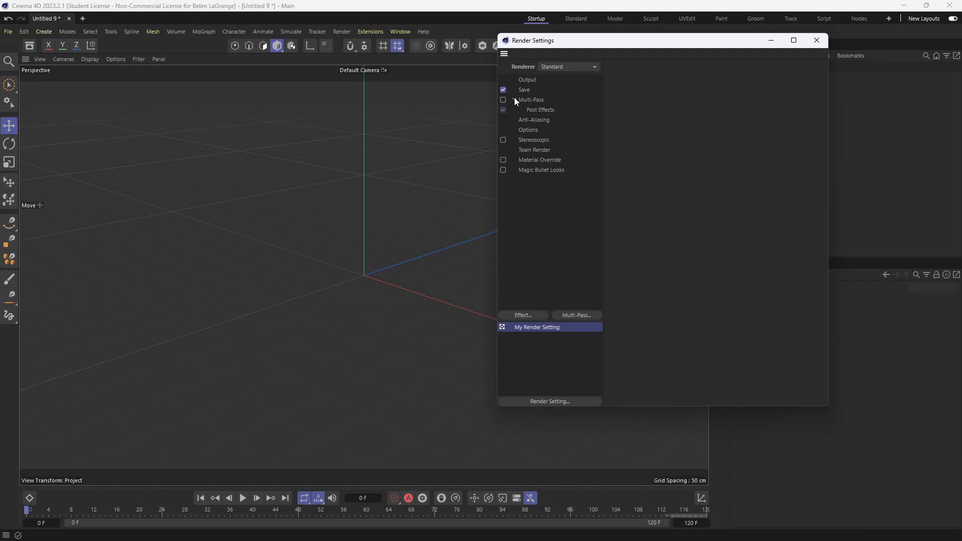
{"action": "left_click", "coordinate": [514, 99]}
{"action": "left_click", "coordinate": [524, 90]}
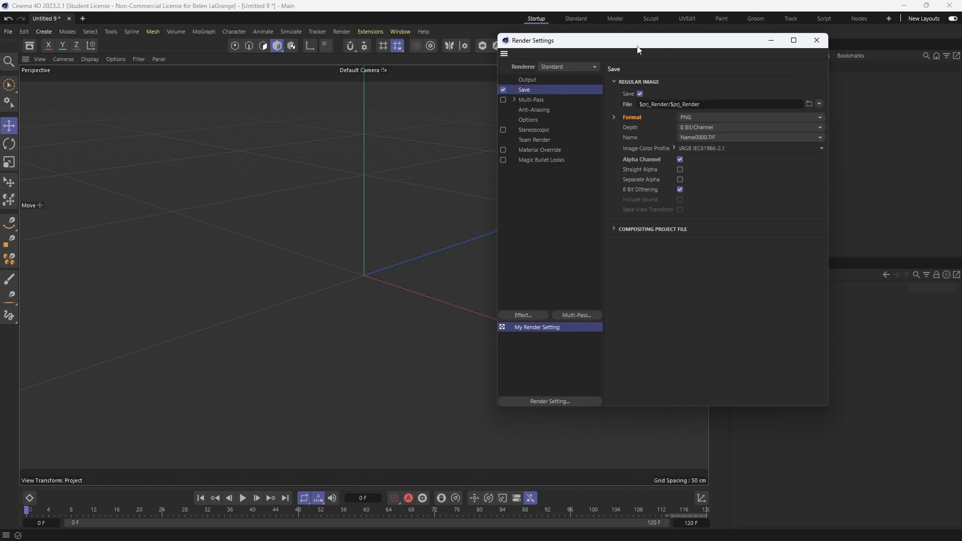
{"action": "left_click", "coordinate": [817, 39]}
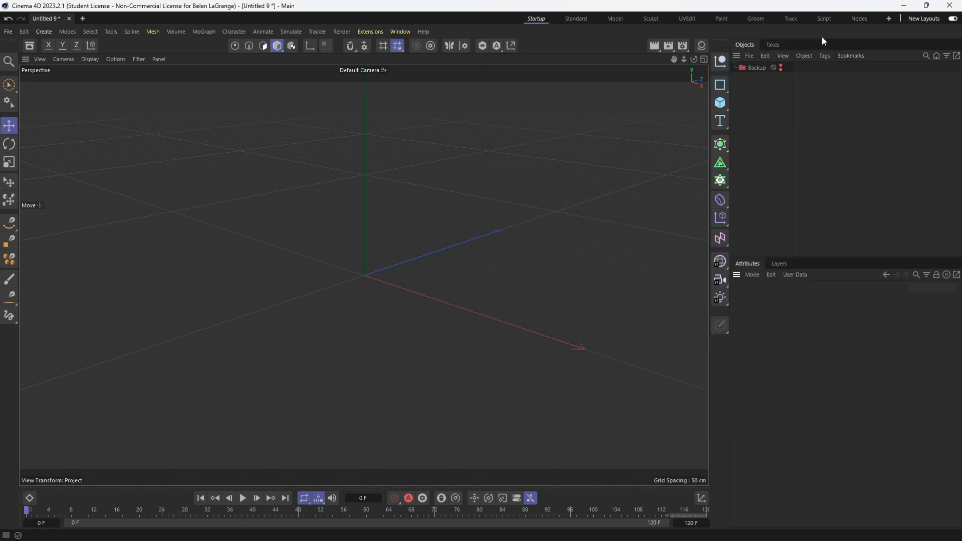
Step: Save the current project as the default scene
{"action": "left_click", "coordinate": [404, 33]}
{"action": "mouse_move", "coordinate": [423, 51]}
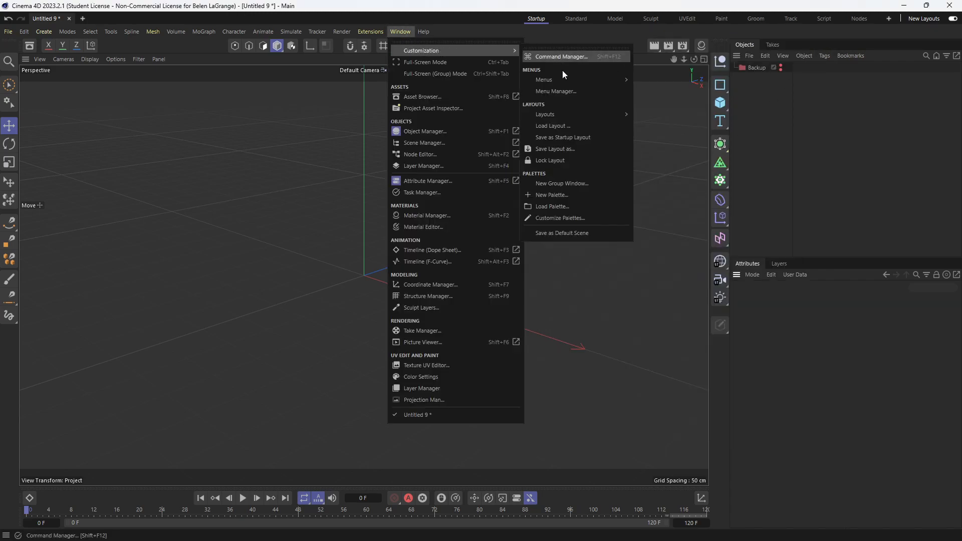
{"action": "left_click", "coordinate": [557, 233]}
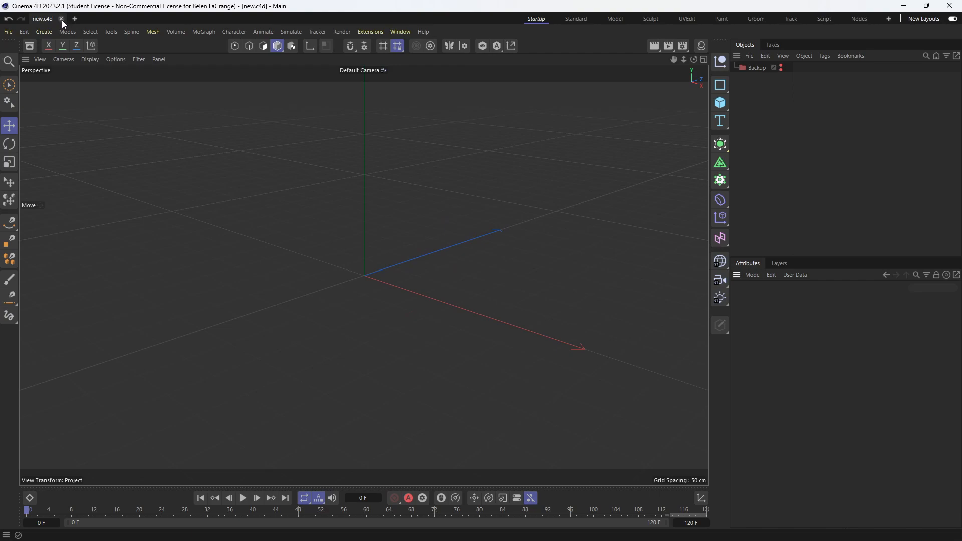
Step: Close new.c4d to load a fresh project from the default scene, and check its viewport effects settings
{"action": "left_click", "coordinate": [61, 18]}
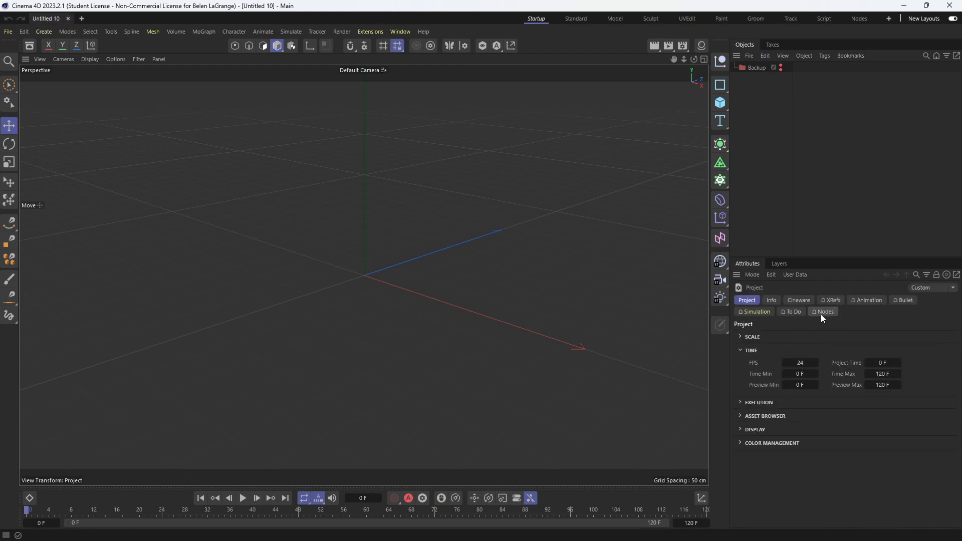
{"action": "key", "text": "shift+v"}
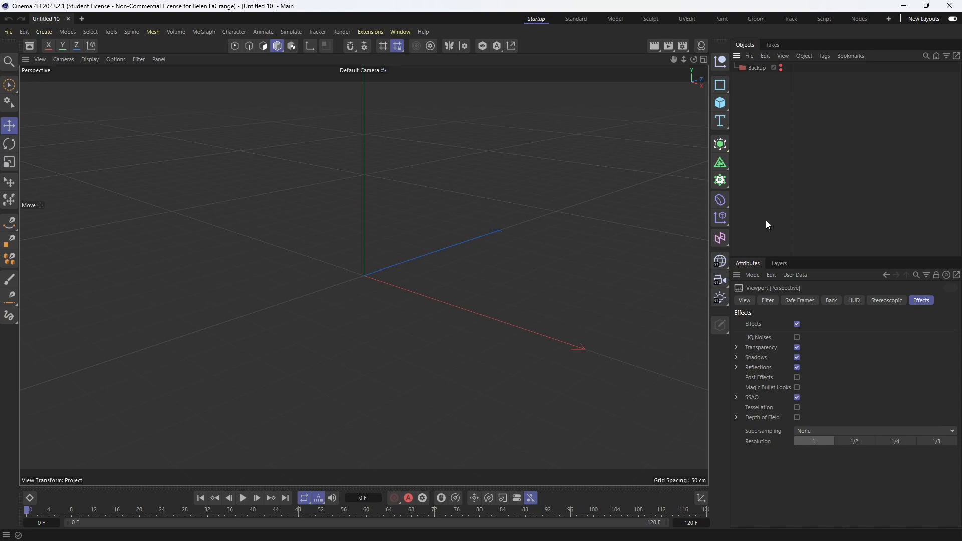
Step: Enable auto-saving in the Files preferences, look over the Viewport Display preferences, and close the preferences
{"action": "left_click", "coordinate": [24, 33]}
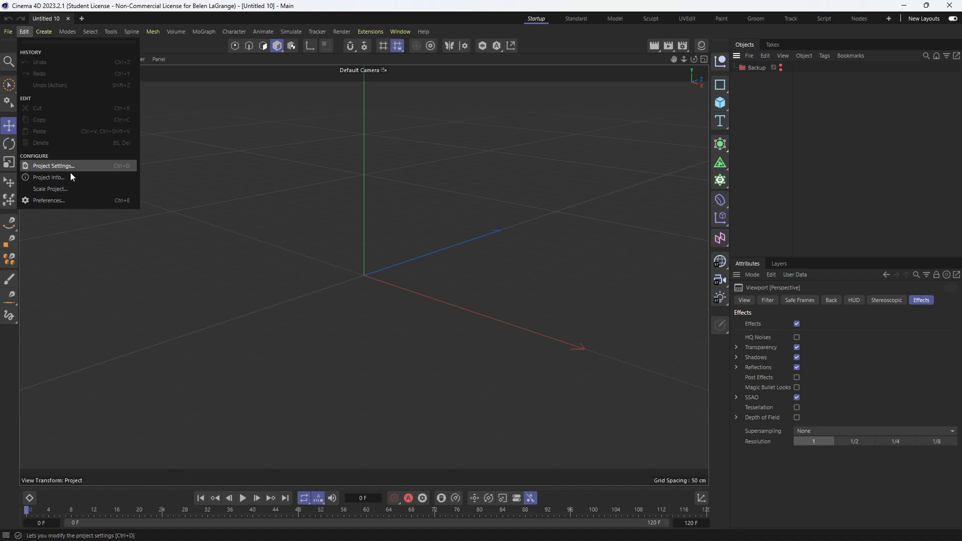
{"action": "left_click", "coordinate": [71, 202]}
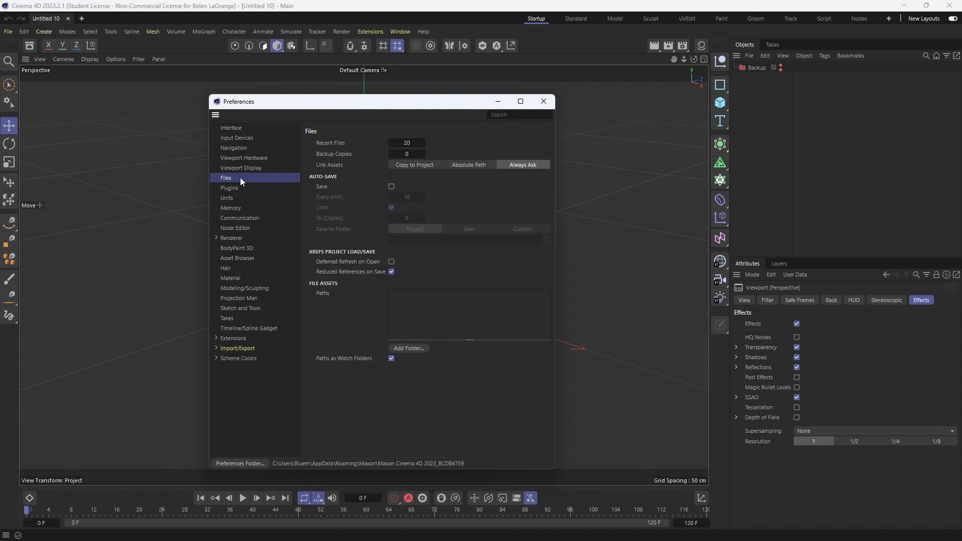
{"action": "left_click", "coordinate": [392, 186]}
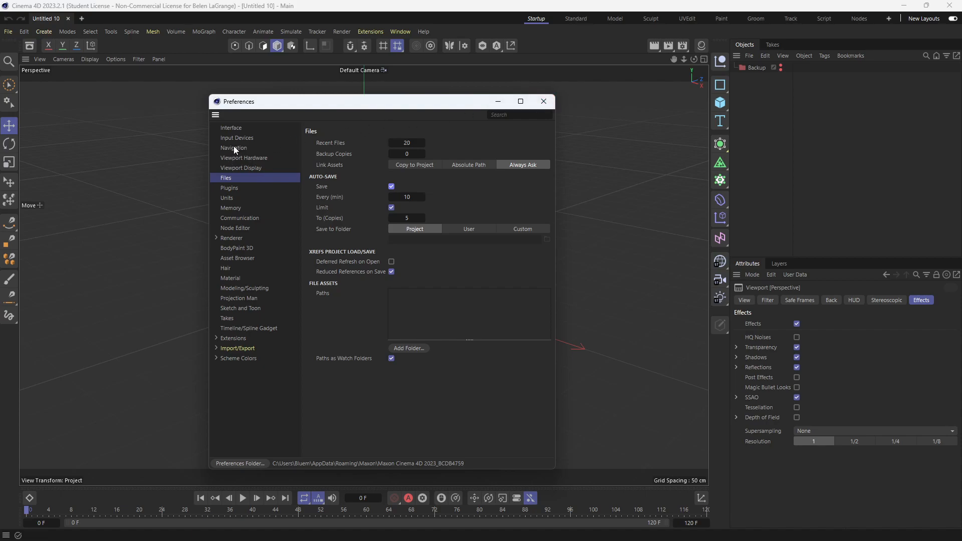
{"action": "left_click", "coordinate": [242, 169]}
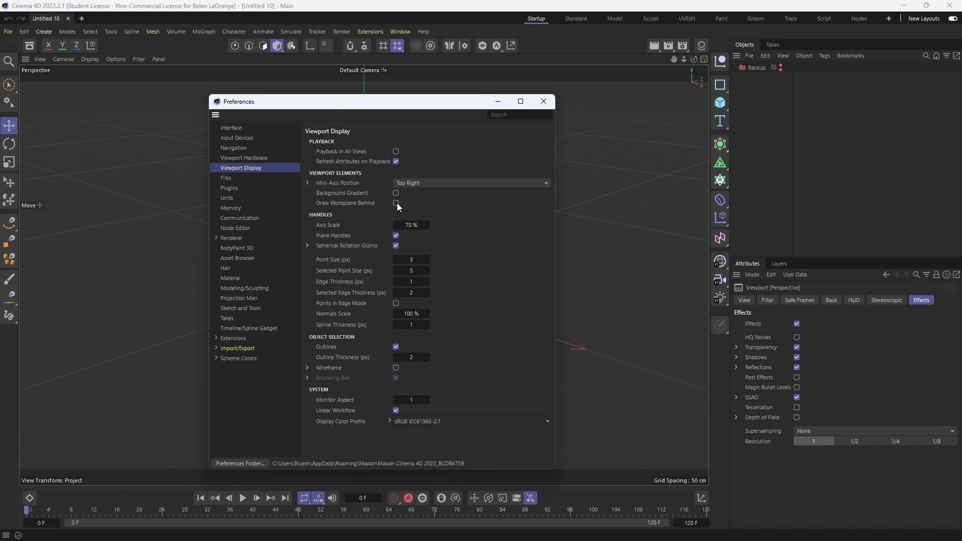
{"action": "left_click", "coordinate": [544, 101]}
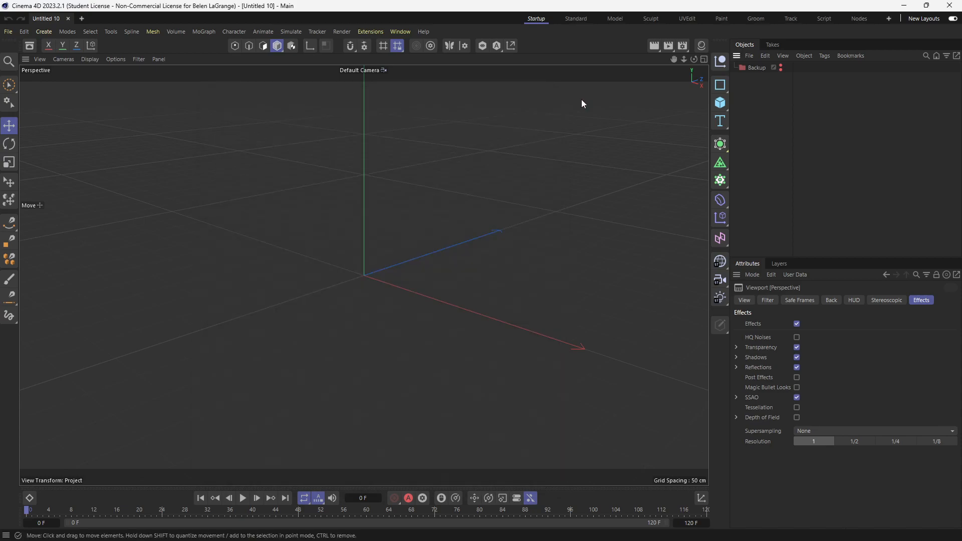
Step: Add a cube to the scene and inspect how the workplane grid is drawn around it
{"action": "left_click", "coordinate": [719, 102]}
{"action": "left_click_drag", "start_coordinate": [321, 313], "coordinate": [410, 346], "text": "alt"}
{"action": "left_click_drag", "start_coordinate": [320, 334], "coordinate": [535, 271], "text": "alt"}
{"action": "left_click_drag", "start_coordinate": [495, 281], "coordinate": [344, 276], "text": "alt"}
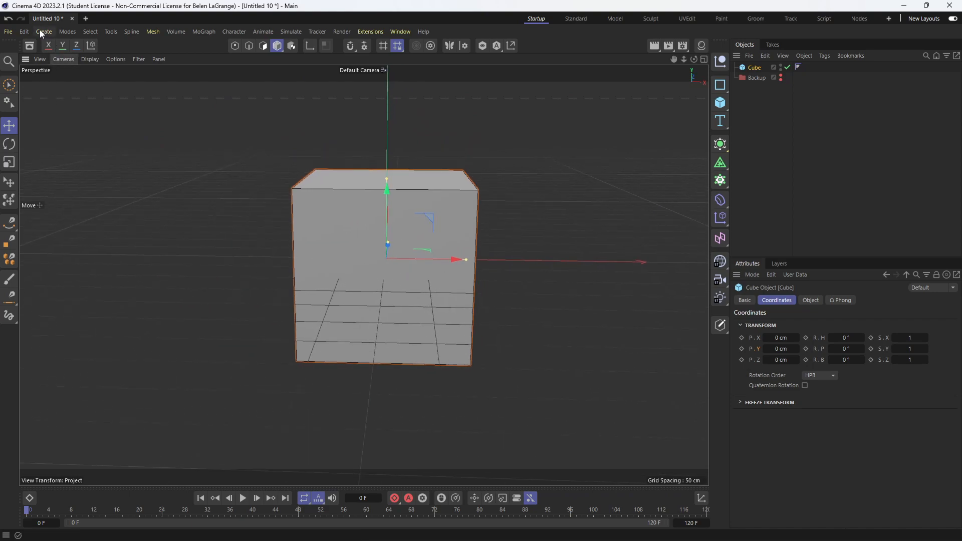
Step: Enable Draw Workplane Behind in the Viewport Display preferences and close the preferences
{"action": "left_click", "coordinate": [26, 31]}
{"action": "left_click", "coordinate": [42, 200]}
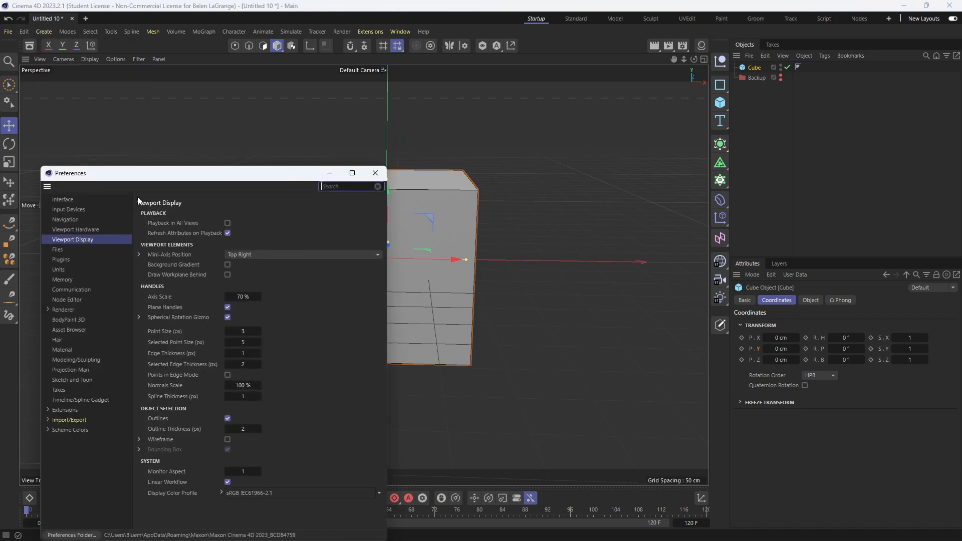
{"action": "left_click", "coordinate": [227, 275]}
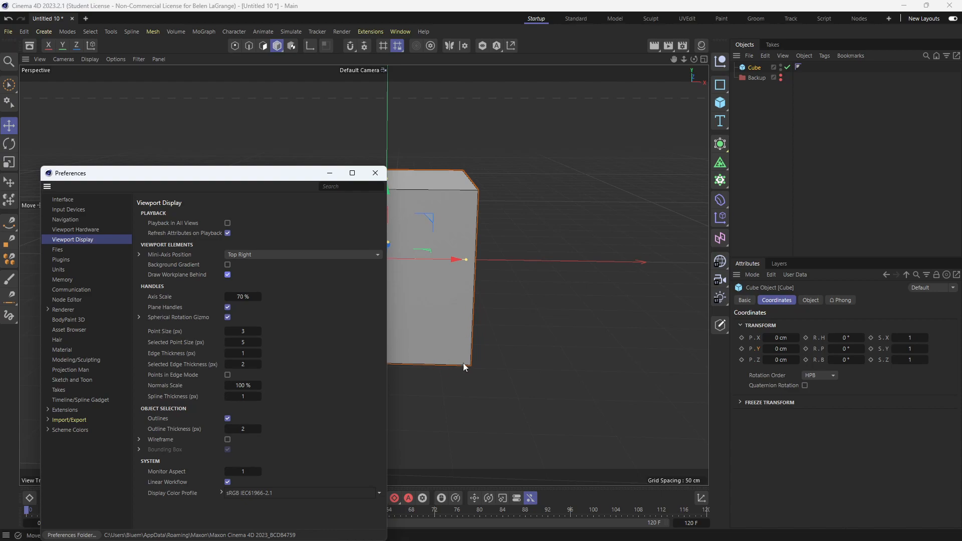
{"action": "left_click", "coordinate": [375, 173]}
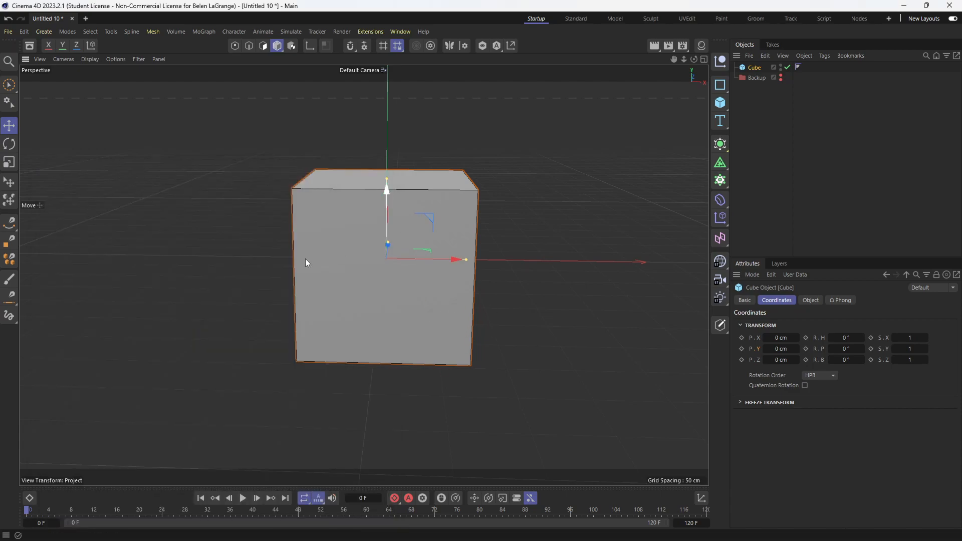
Step: Inspect the cube from another angle and delete it from the scene
{"action": "mouse_move", "coordinate": [338, 298]}
{"action": "left_mouse_down", "text": "alt"}
{"action": "mouse_move", "coordinate": [408, 256]}
{"action": "mouse_move", "coordinate": [460, 270]}
{"action": "mouse_move", "coordinate": [440, 287]}
{"action": "mouse_move", "coordinate": [378, 290]}
{"action": "mouse_move", "coordinate": [395, 296]}
{"action": "mouse_move", "coordinate": [399, 279]}
{"action": "mouse_move", "coordinate": [413, 310]}
{"action": "mouse_move", "coordinate": [417, 263]}
{"action": "mouse_move", "coordinate": [412, 339]}
{"action": "mouse_move", "coordinate": [250, 316]}
{"action": "mouse_move", "coordinate": [371, 315]}
{"action": "mouse_move", "coordinate": [284, 353]}
{"action": "mouse_move", "coordinate": [283, 237]}
{"action": "mouse_move", "coordinate": [167, 292]}
{"action": "mouse_move", "coordinate": [296, 358]}
{"action": "mouse_move", "coordinate": [414, 300]}
{"action": "mouse_move", "coordinate": [329, 245]}
{"action": "mouse_move", "coordinate": [451, 225]}
{"action": "left_mouse_up", "text": "alt"}
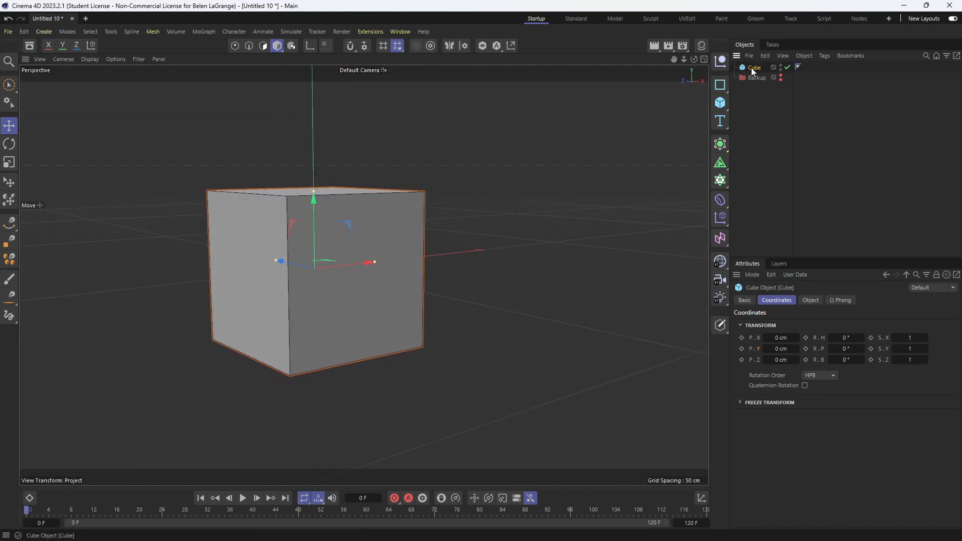
{"action": "key", "text": "Delete"}
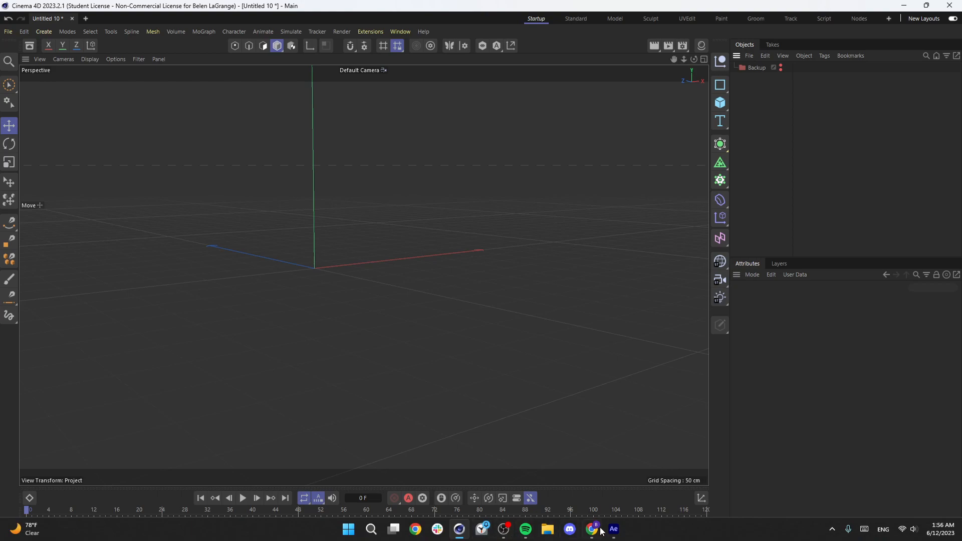
Step: Switch to After Effects and enable Center Anchor Point in New Shape Layers and Default Position Properties to Separated Dimensions in the General preferences
{"action": "left_click", "coordinate": [614, 532]}
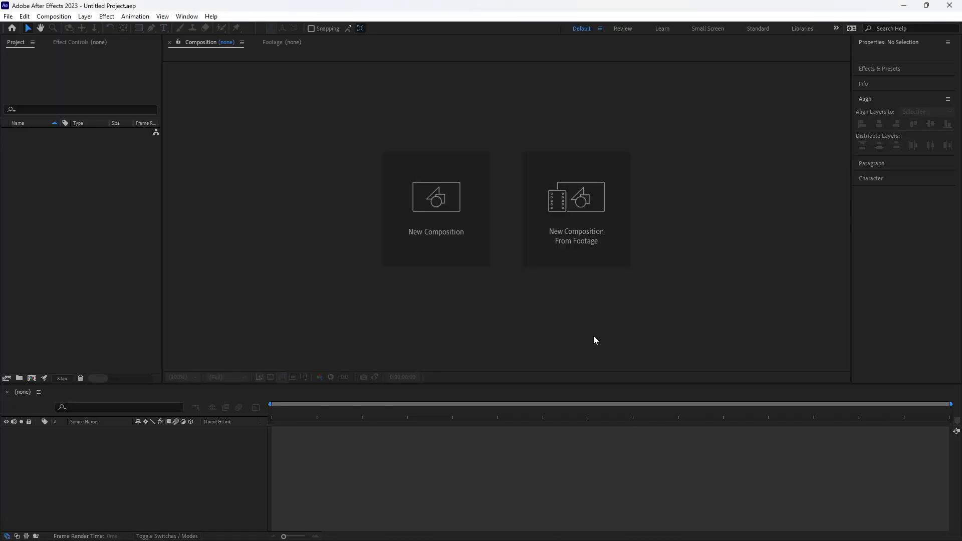
{"action": "left_click", "coordinate": [24, 18]}
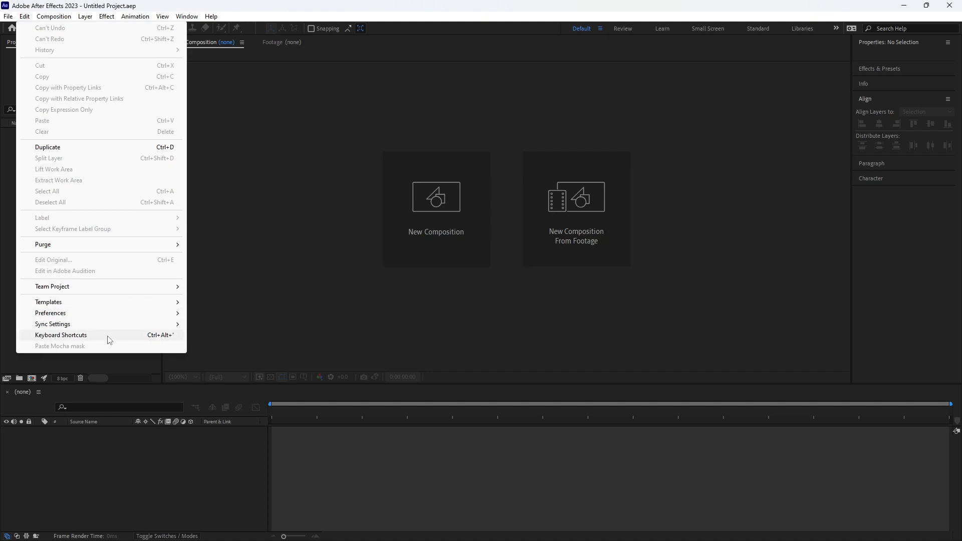
{"action": "mouse_move", "coordinate": [109, 313]}
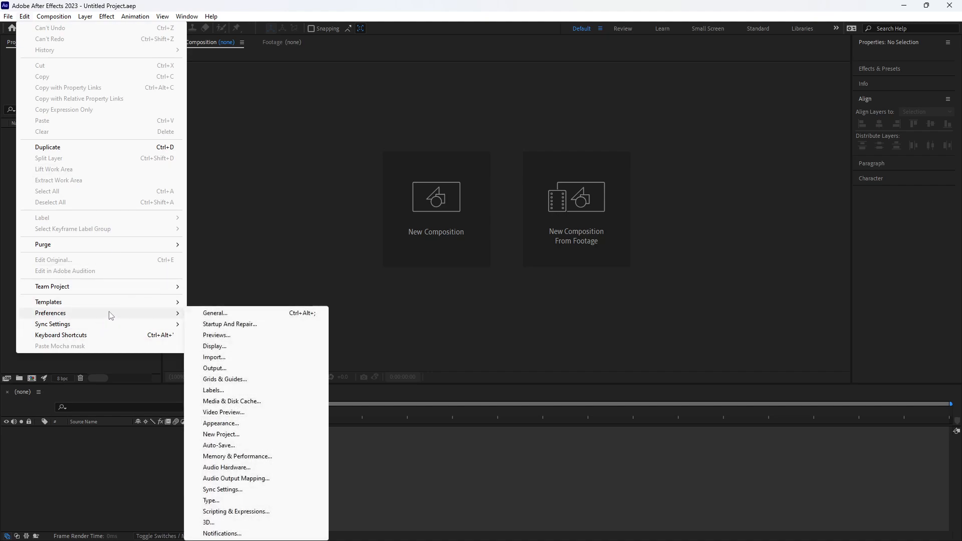
{"action": "left_click", "coordinate": [216, 314]}
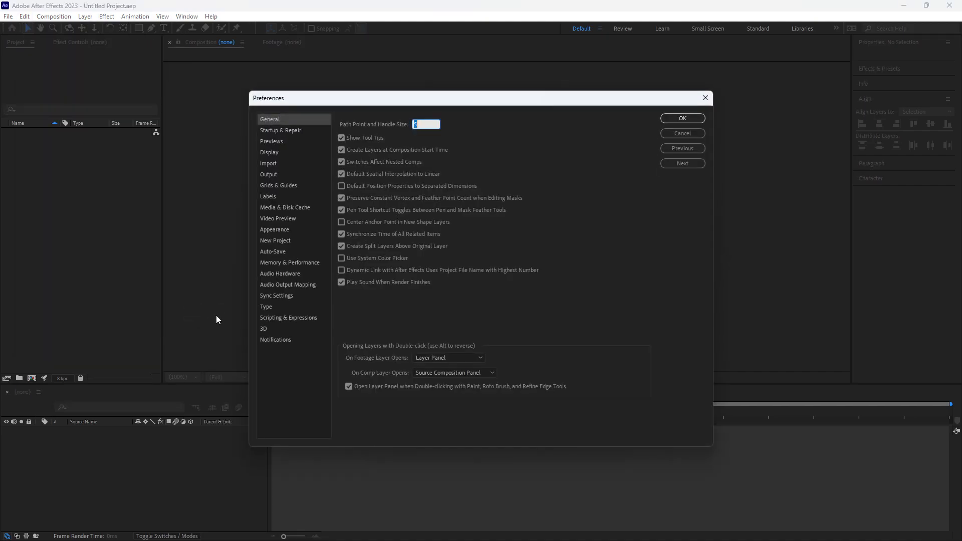
{"action": "left_click", "coordinate": [499, 150]}
{"action": "left_click", "coordinate": [341, 223]}
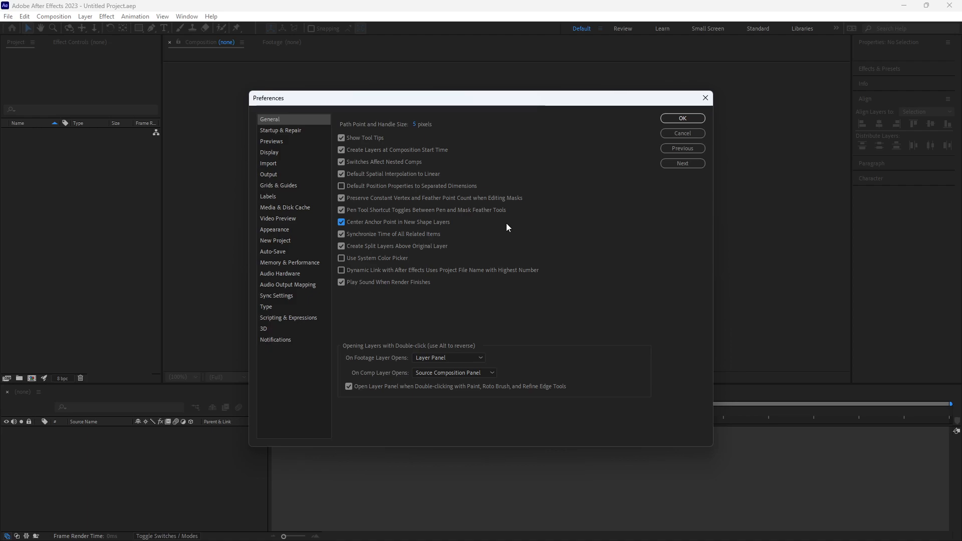
{"action": "left_click", "coordinate": [341, 186]}
Step: Set the sequence footage import rate to 24 frames per second
{"action": "left_click", "coordinate": [271, 165]}
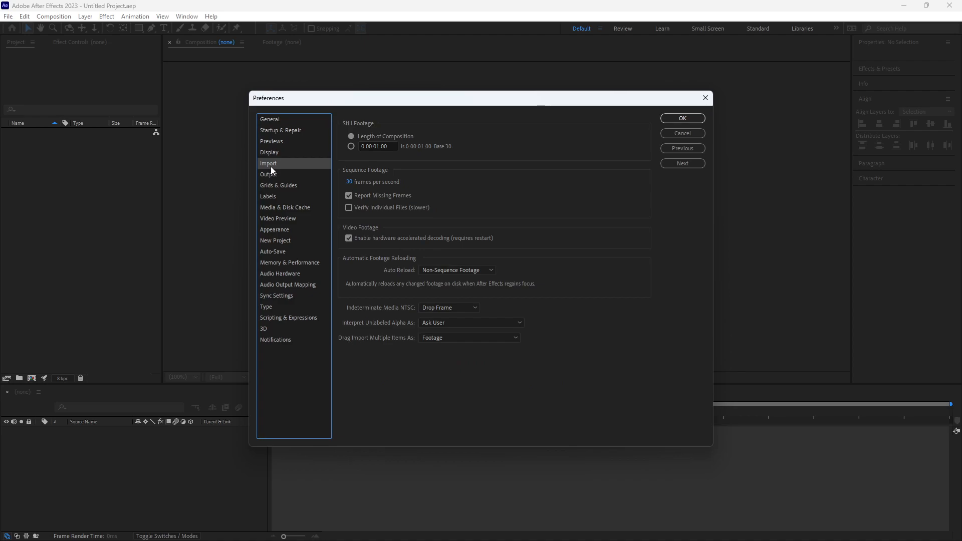
{"action": "left_click", "coordinate": [348, 182]}
{"action": "type", "text": "24"}
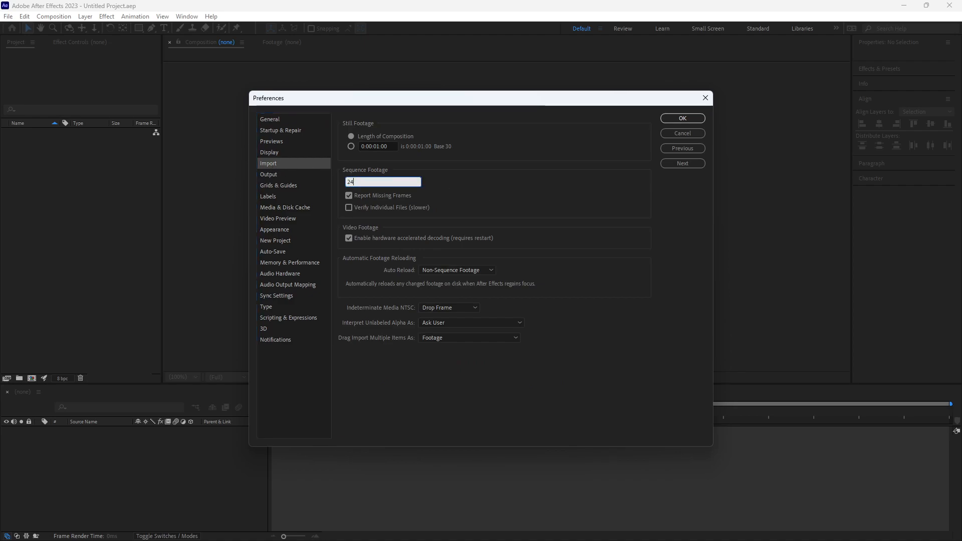
{"action": "key", "text": "Return"}
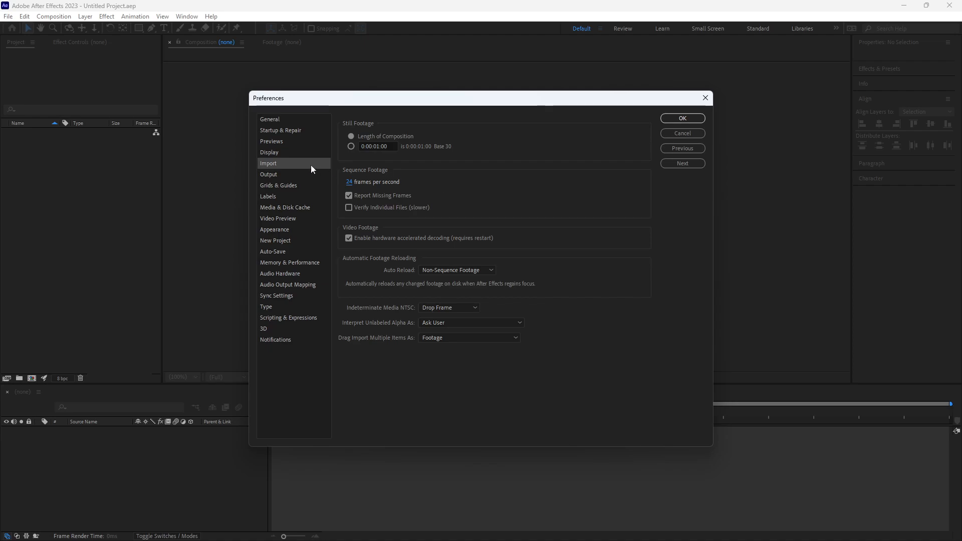
Step: Set the proportional grid to 3 horizontal and 3 vertical divisions and apply the preferences
{"action": "left_click", "coordinate": [283, 185]}
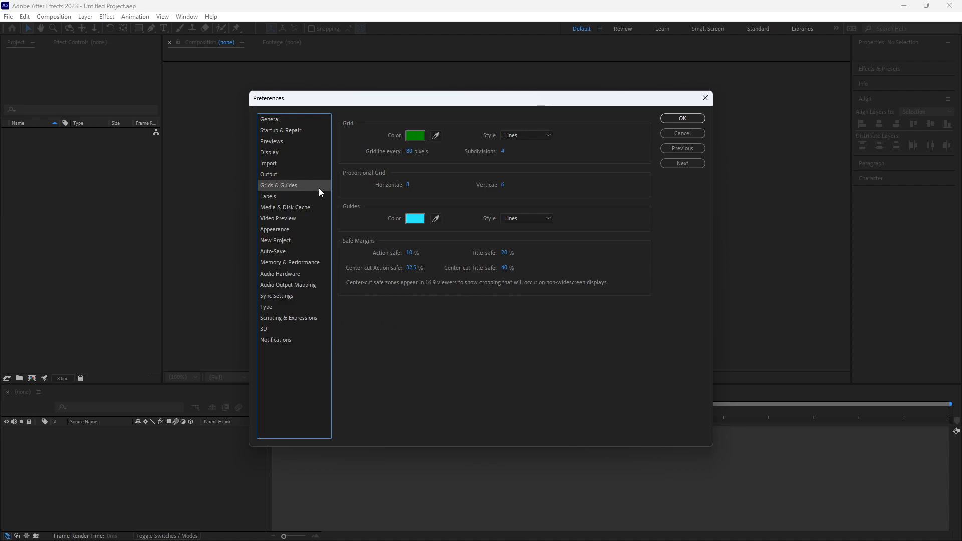
{"action": "left_click", "coordinate": [409, 184]}
{"action": "type", "text": "3"}
{"action": "left_click", "coordinate": [503, 185]}
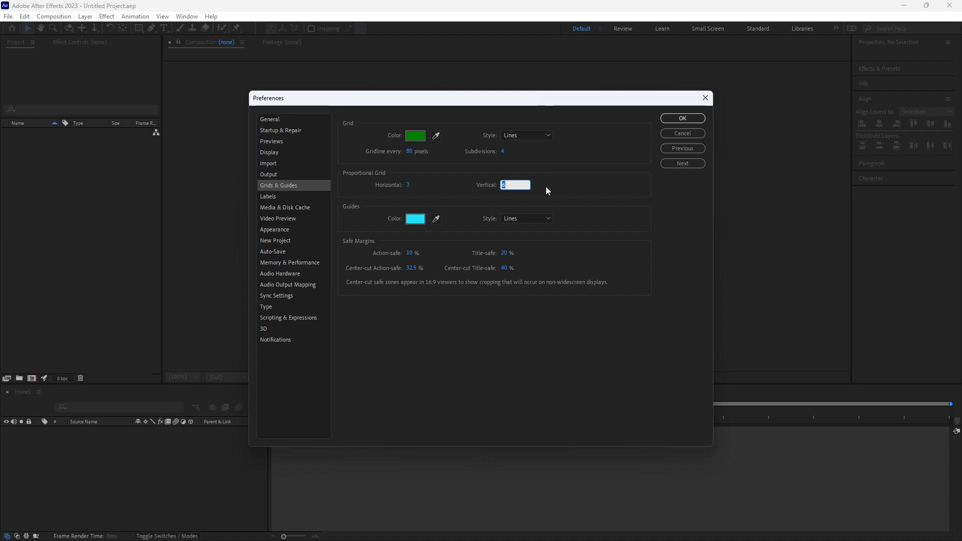
{"action": "type", "text": "3"}
{"action": "key", "text": "Return"}
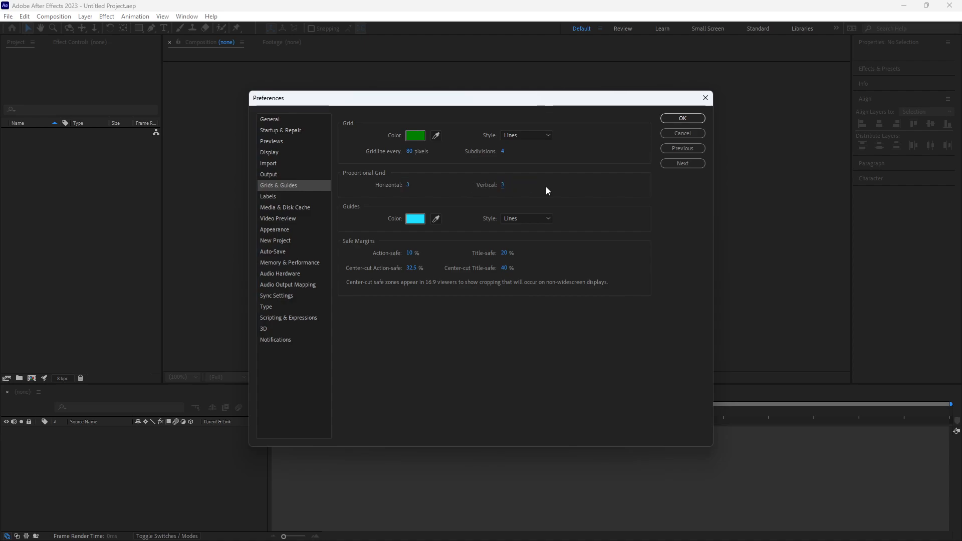
{"action": "left_click", "coordinate": [676, 124]}
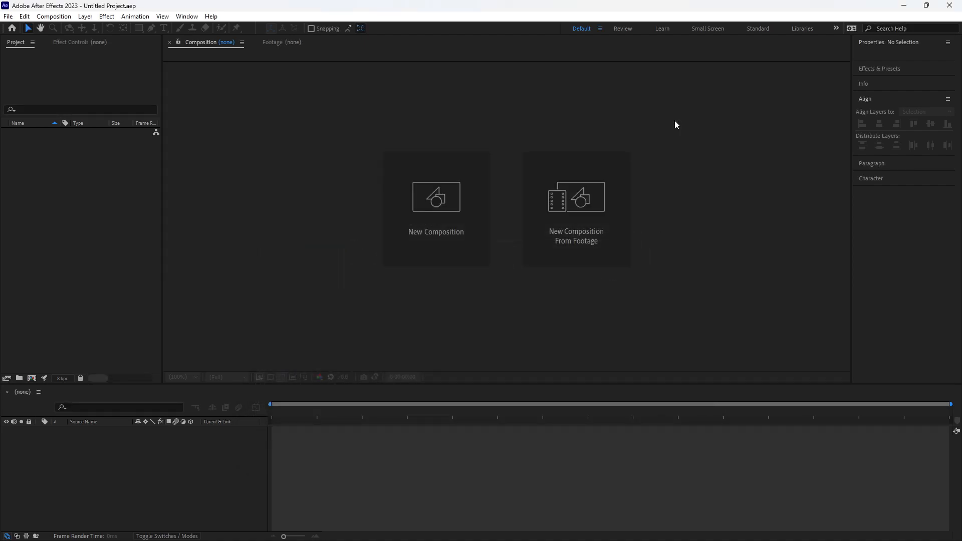
Step: Set auto-save to every 10 minutes in the After Effects preferences and apply the change
{"action": "left_click", "coordinate": [25, 16]}
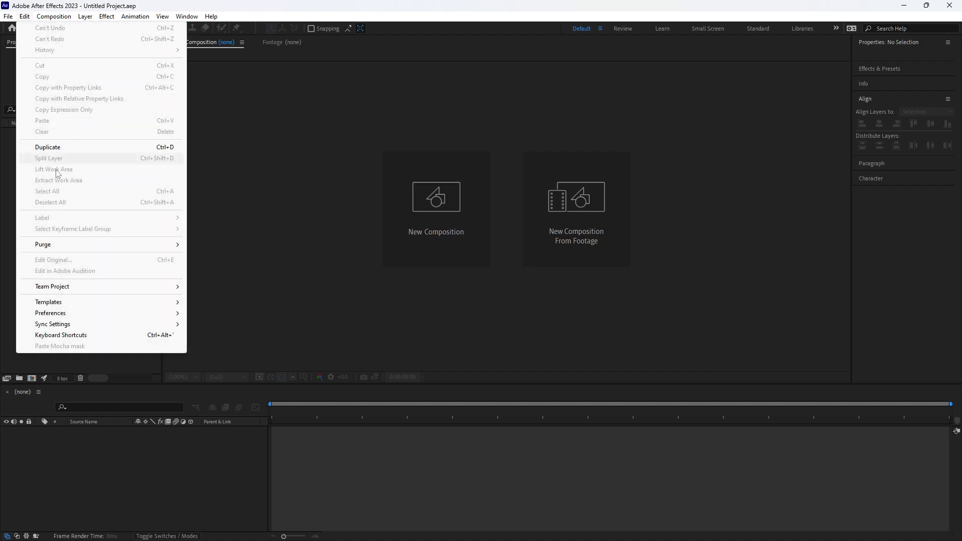
{"action": "mouse_move", "coordinate": [61, 313]}
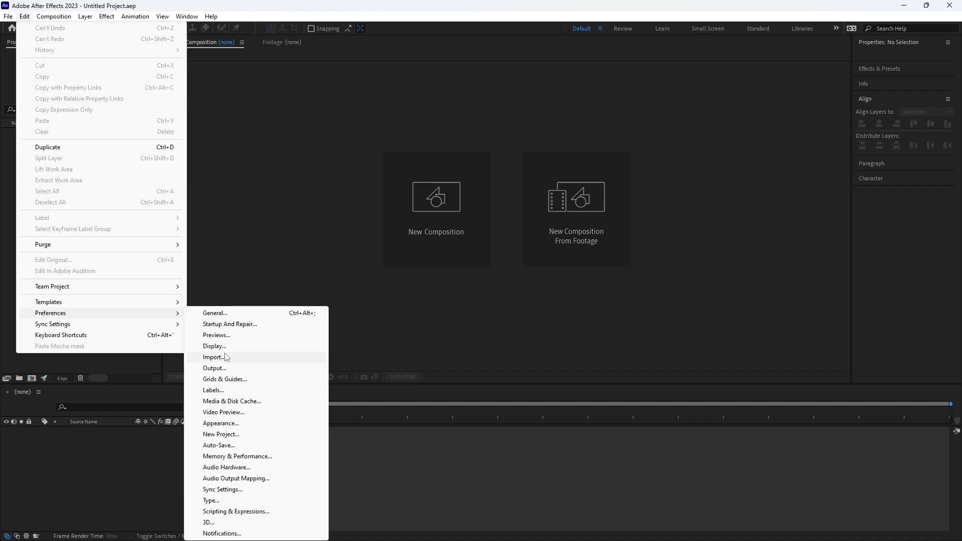
{"action": "left_click", "coordinate": [227, 445]}
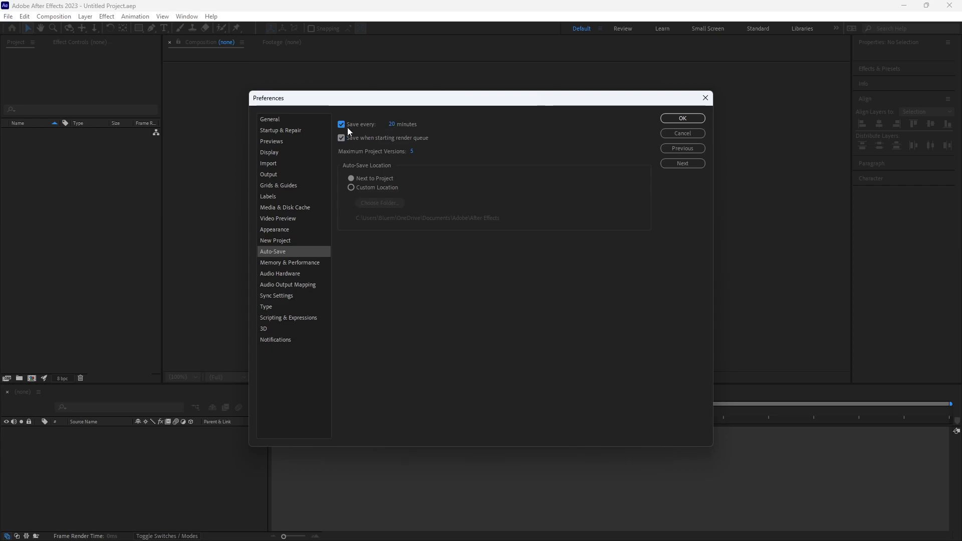
{"action": "left_click", "coordinate": [391, 124]}
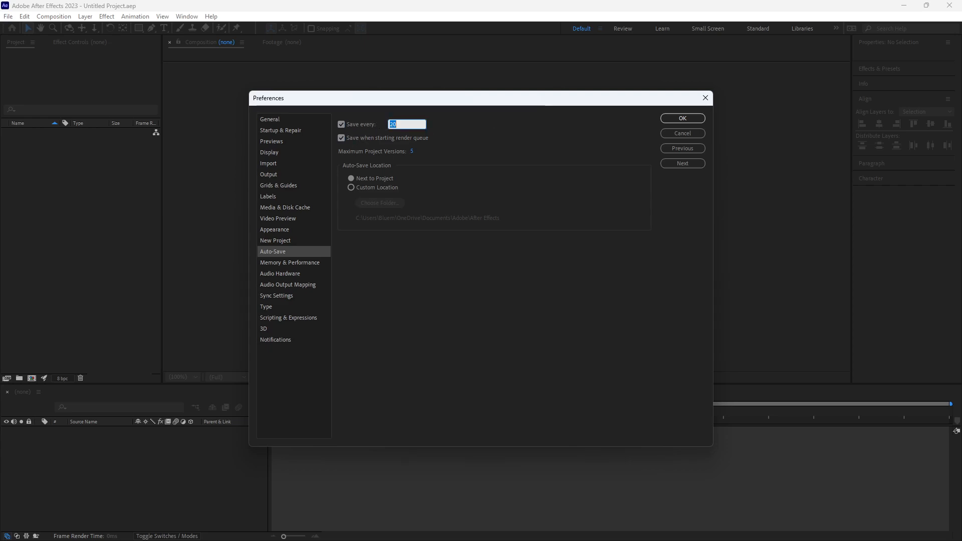
{"action": "type", "text": "10"}
{"action": "key", "text": "Return"}
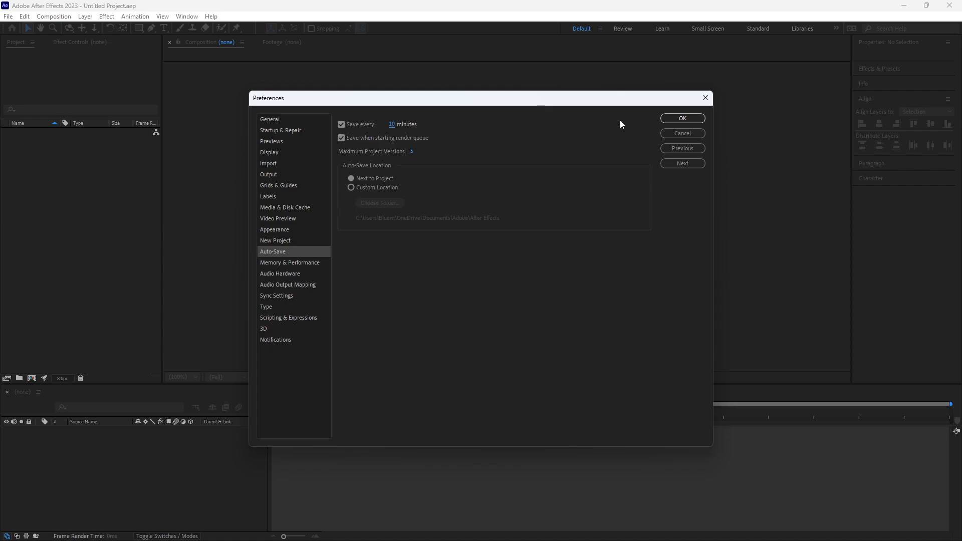
{"action": "left_click", "coordinate": [675, 121]}
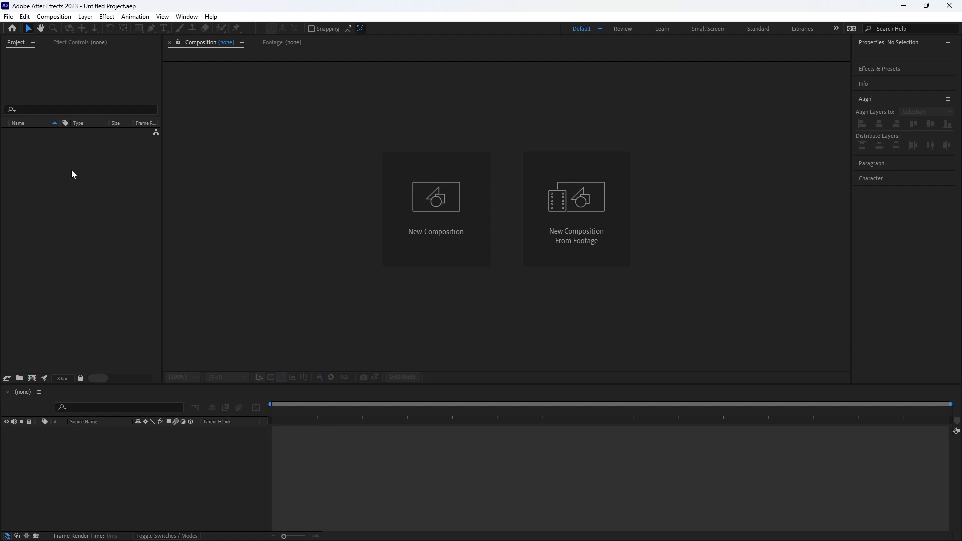
Step: Create two top-level project folders named 0_assets and 1_main_comps, keeping the second outside the first
{"action": "left_click", "coordinate": [19, 378]}
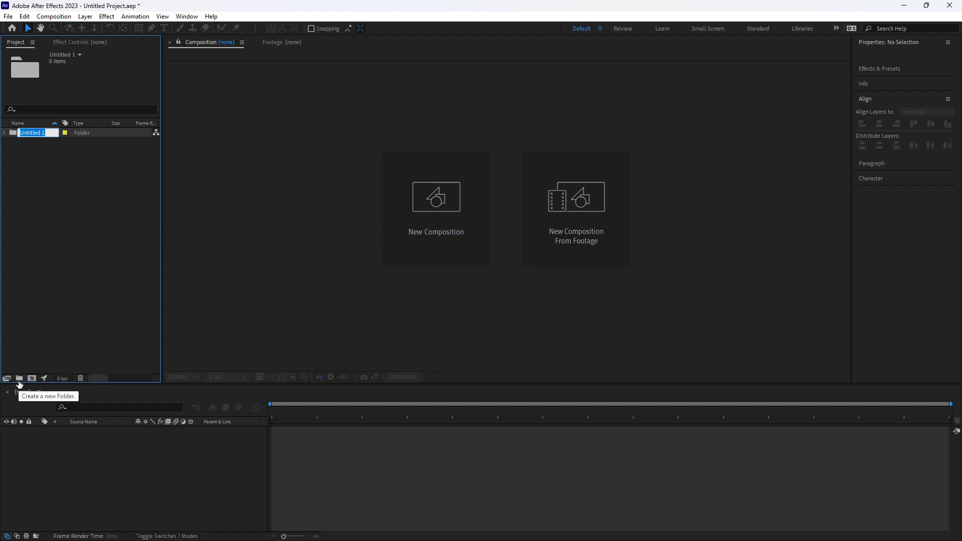
{"action": "type", "text": "0_assets"}
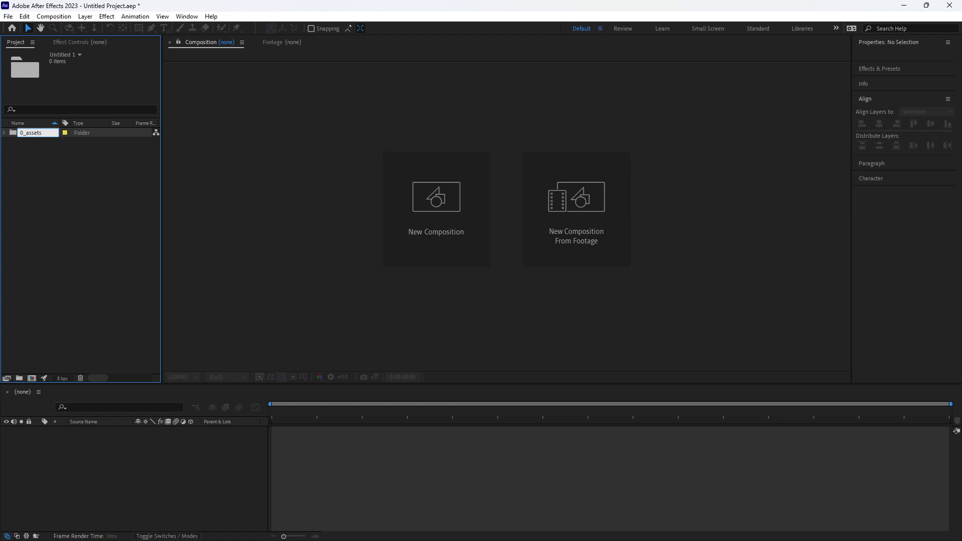
{"action": "left_click", "coordinate": [19, 379]}
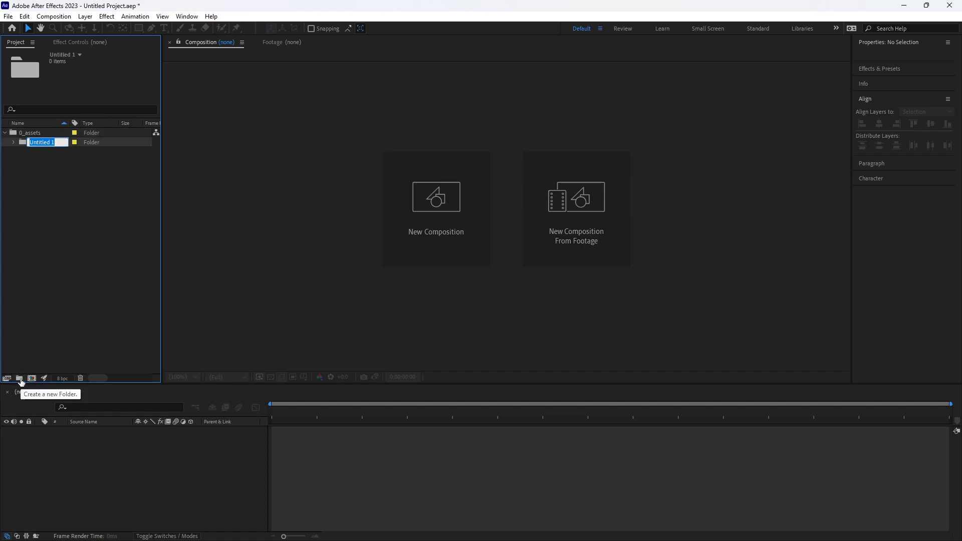
{"action": "type", "text": "0"}
{"action": "key", "text": "BackSpace"}
{"action": "type", "text": "1_maincomps"}
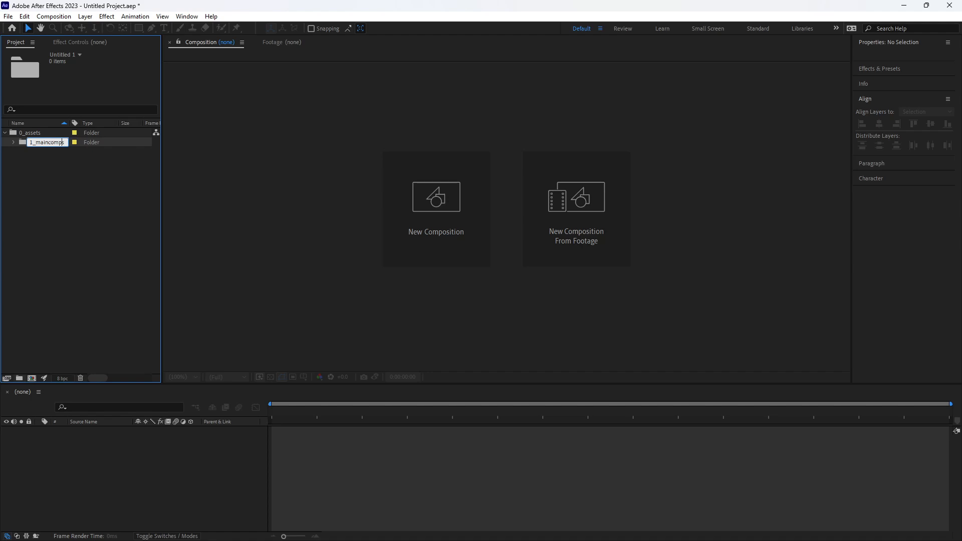
{"action": "type", "text": "_"}
{"action": "left_click", "coordinate": [42, 170]}
{"action": "left_click_drag", "start_coordinate": [34, 142], "coordinate": [36, 173]}
{"action": "left_click", "coordinate": [38, 180]}
Step: Add a top-level project folder named 2_precomps and collapse the folder list
{"action": "left_click", "coordinate": [19, 378]}
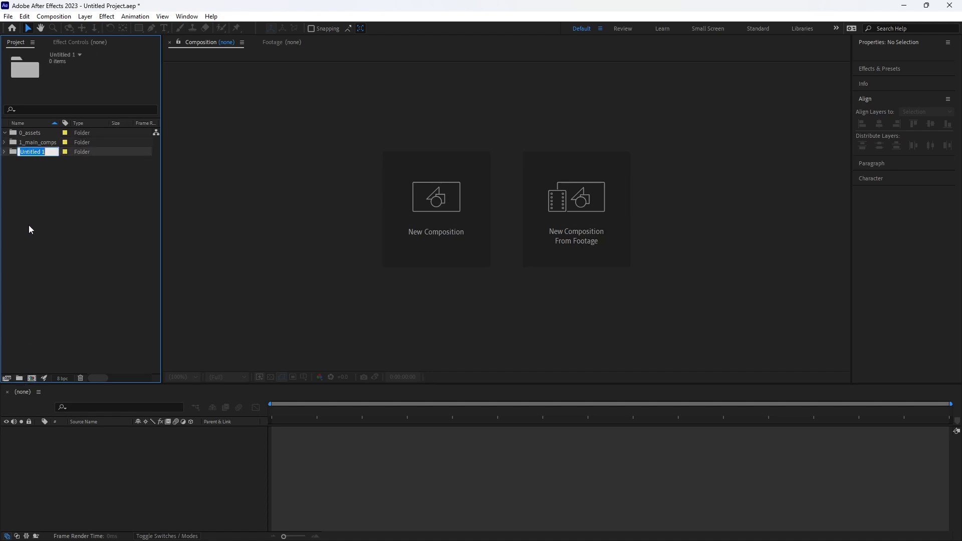
{"action": "type", "text": "2_precomps"}
{"action": "left_click", "coordinate": [22, 205]}
{"action": "left_click", "coordinate": [4, 152]}
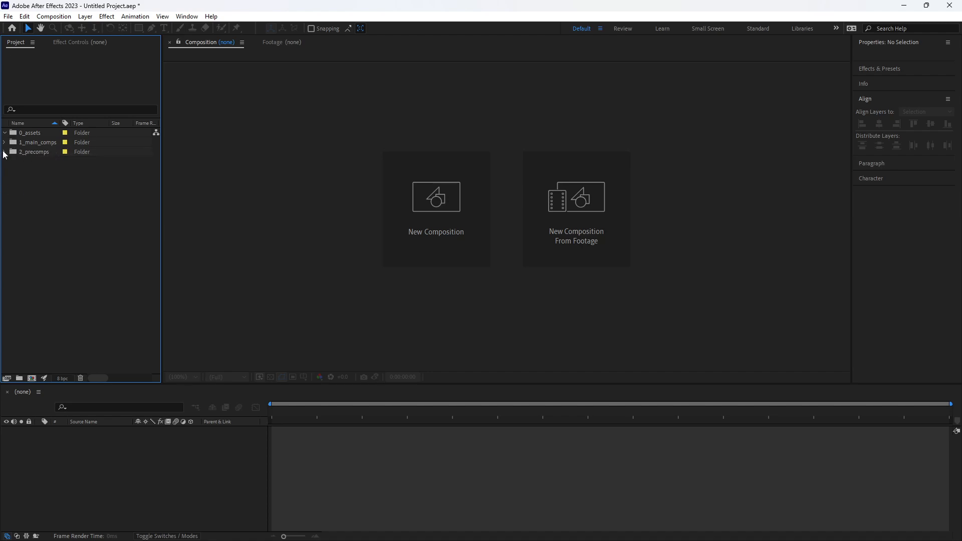
{"action": "left_click", "coordinate": [4, 152]}
Step: Create a composition named Main using the HD 1920x1080 24 fps preset
{"action": "left_click", "coordinate": [32, 379]}
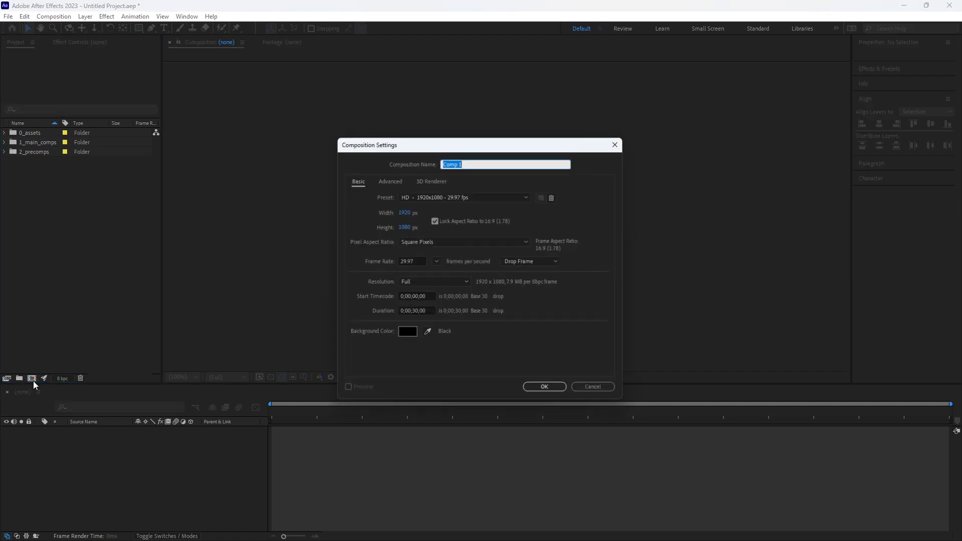
{"action": "type", "text": "Mian"}
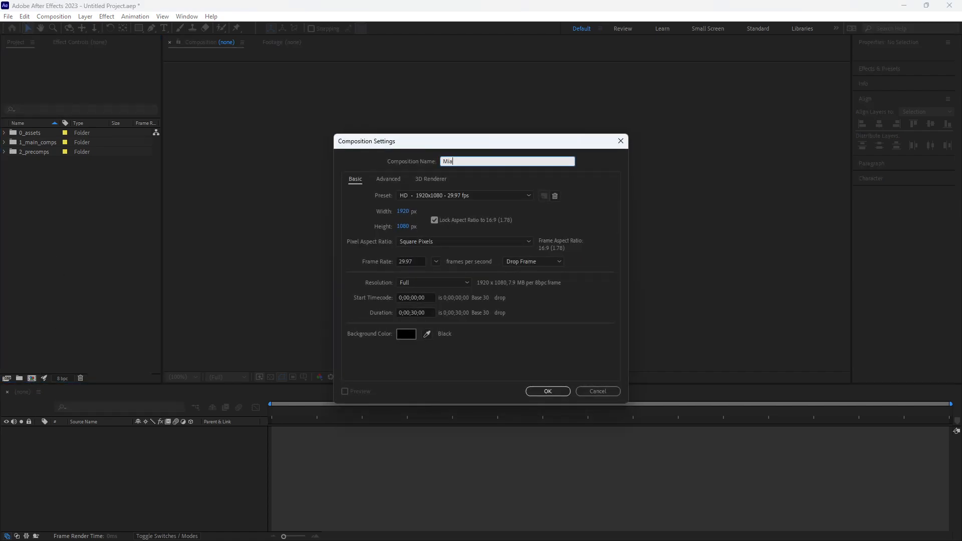
{"action": "key", "text": "BackSpace"}
{"action": "key", "text": "BackSpace"}
{"action": "key", "text": "BackSpace"}
{"action": "type", "text": "ain"}
{"action": "left_click", "coordinate": [569, 183]}
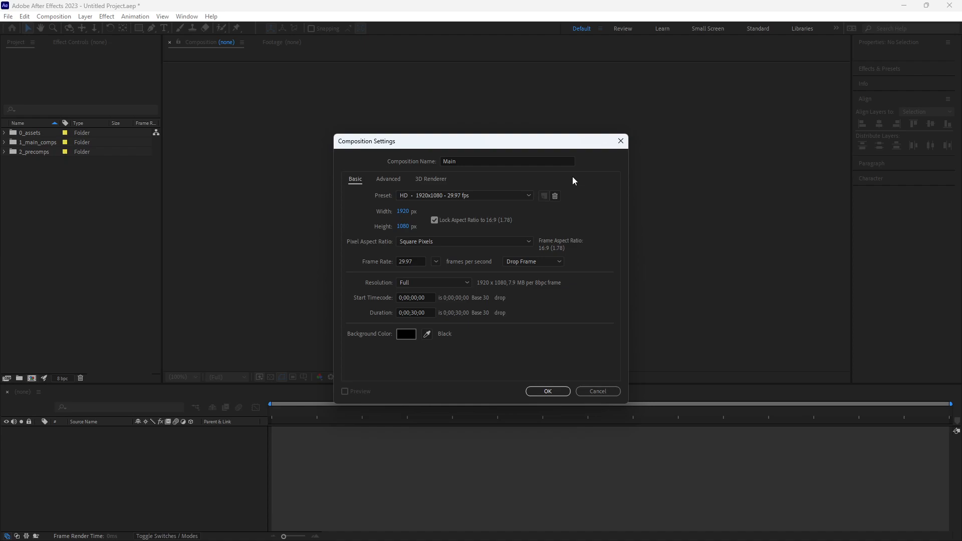
{"action": "left_click", "coordinate": [504, 195]}
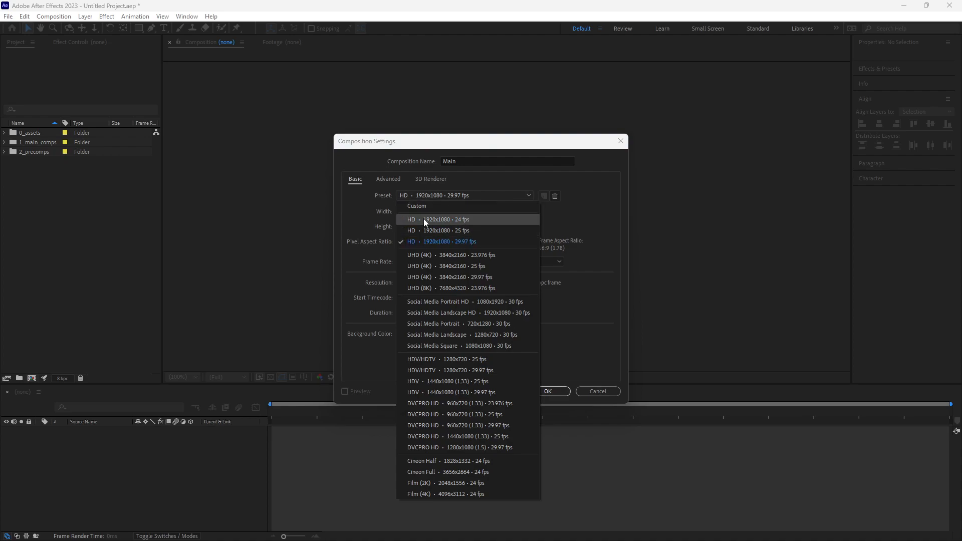
{"action": "left_click", "coordinate": [459, 216]}
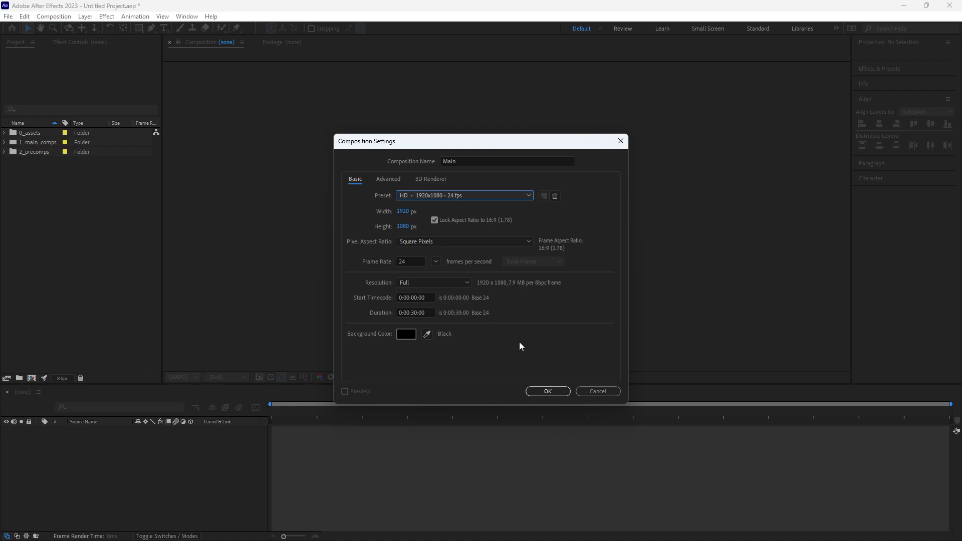
{"action": "left_click", "coordinate": [547, 391]}
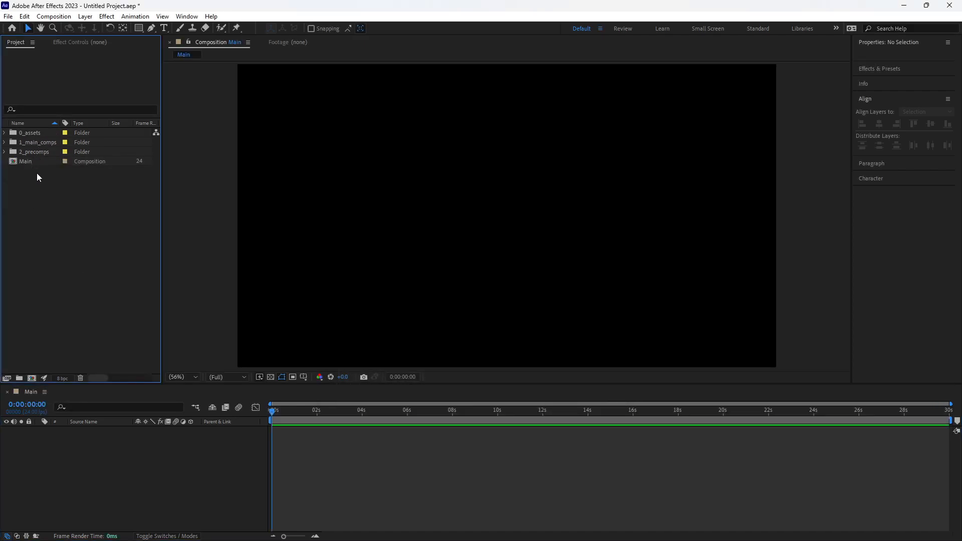
Step: Add a dark gray solid at composition size to Main and rename its layer BG
{"action": "left_click", "coordinate": [184, 458]}
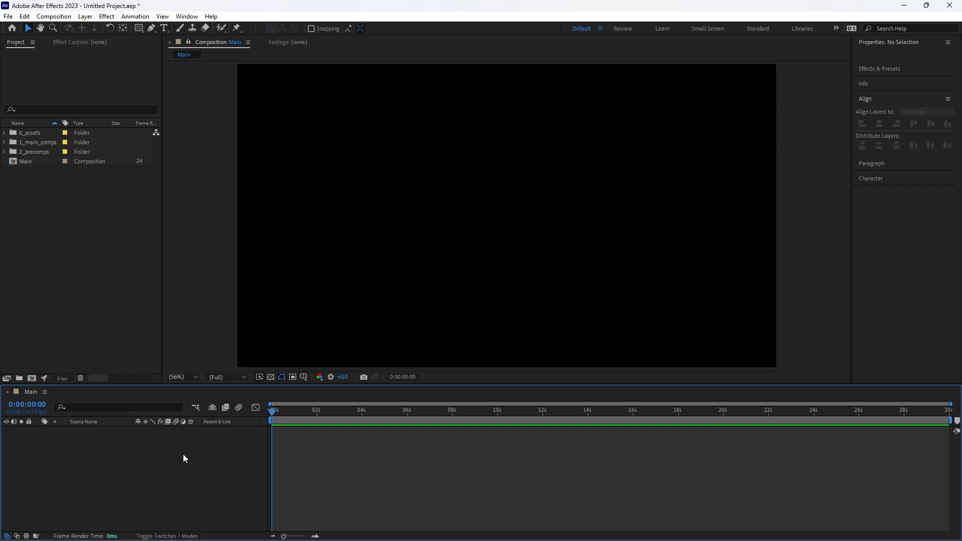
{"action": "right_click", "coordinate": [203, 300]}
{"action": "mouse_move", "coordinate": [226, 305]}
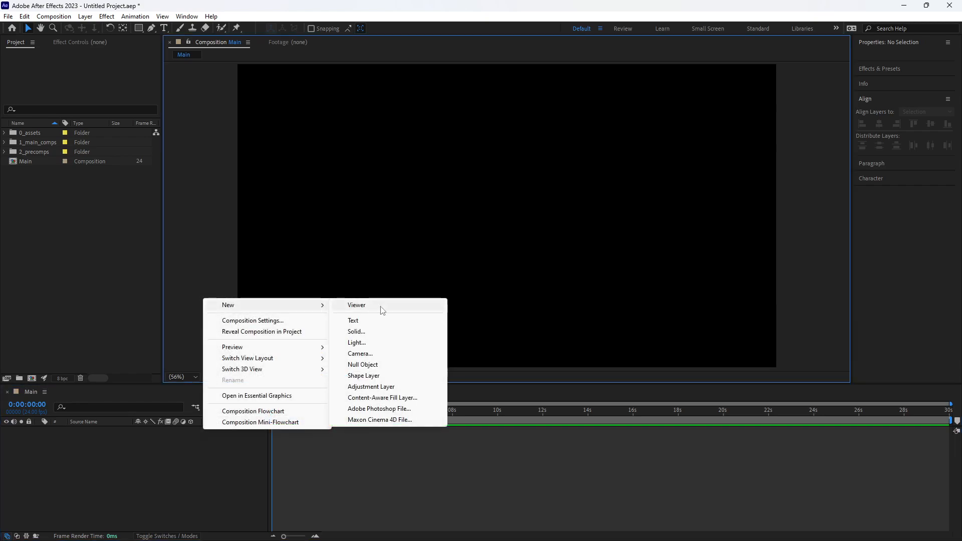
{"action": "left_click", "coordinate": [376, 332]}
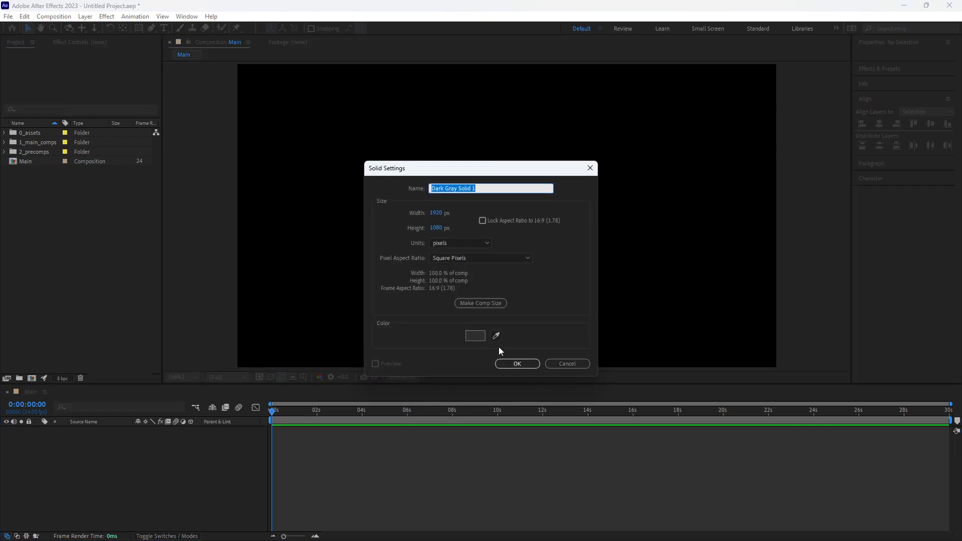
{"action": "left_click", "coordinate": [516, 364]}
{"action": "left_click", "coordinate": [95, 428]}
{"action": "key", "text": "Return"}
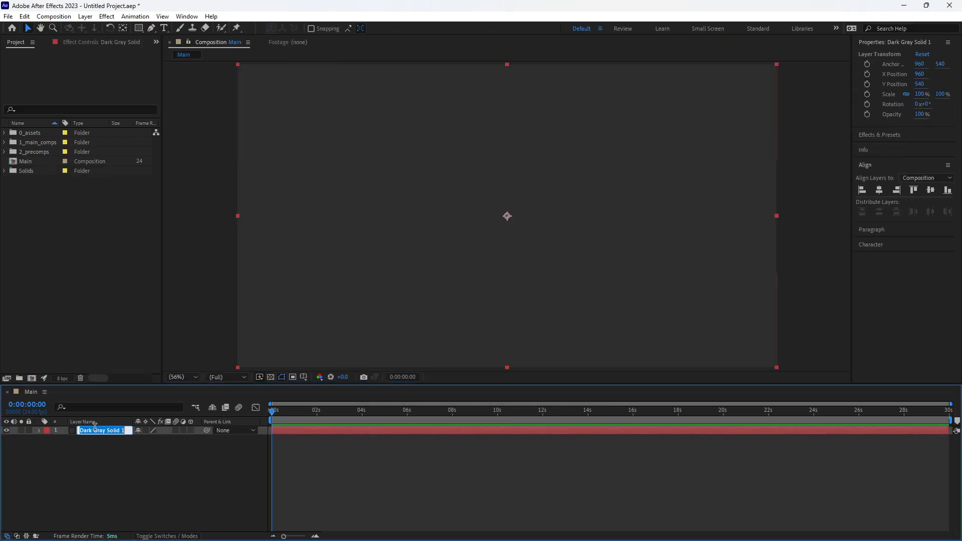
{"action": "type", "text": "BG"}
{"action": "left_click", "coordinate": [96, 454]}
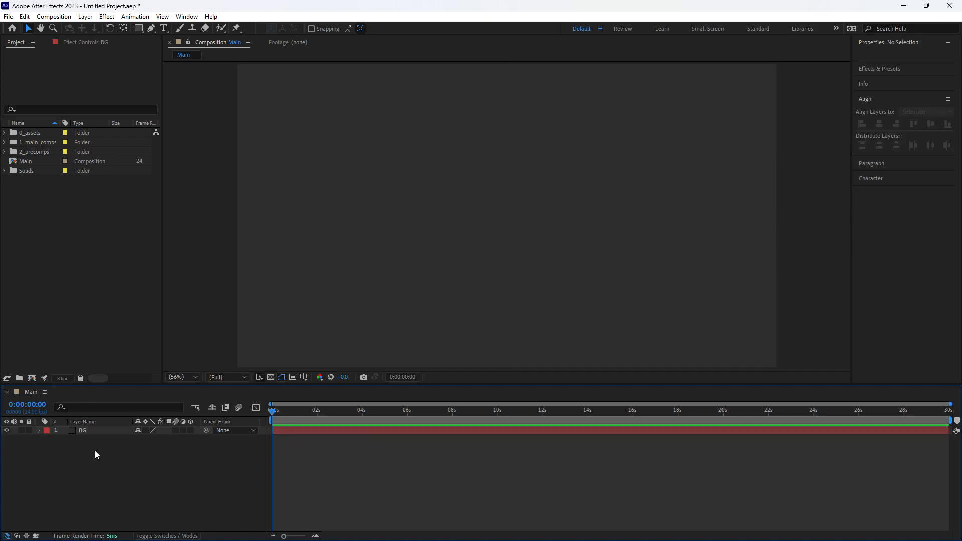
Step: Preview the Proportional Grid and Title/Action Safe overlays on the Main composition, then hide both
{"action": "left_click", "coordinate": [305, 377]}
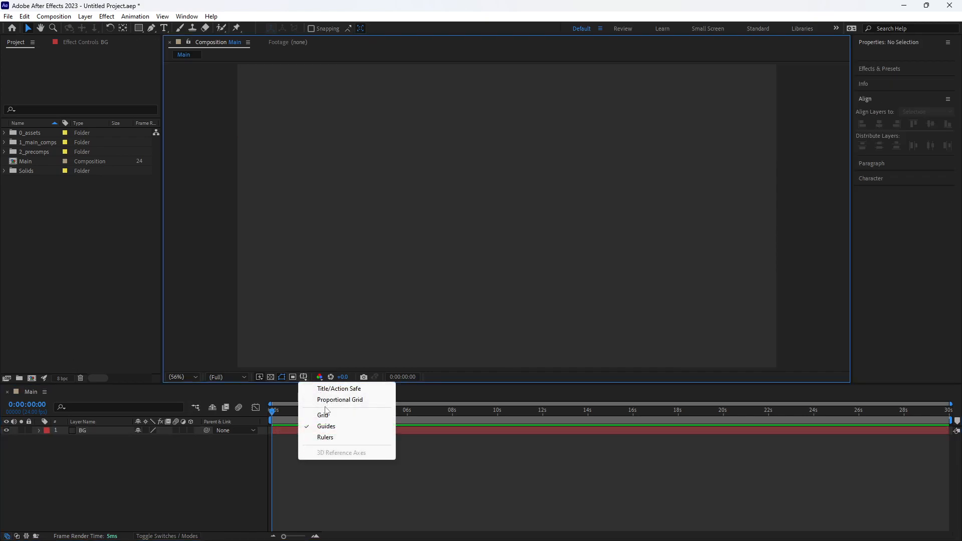
{"action": "left_click", "coordinate": [350, 400]}
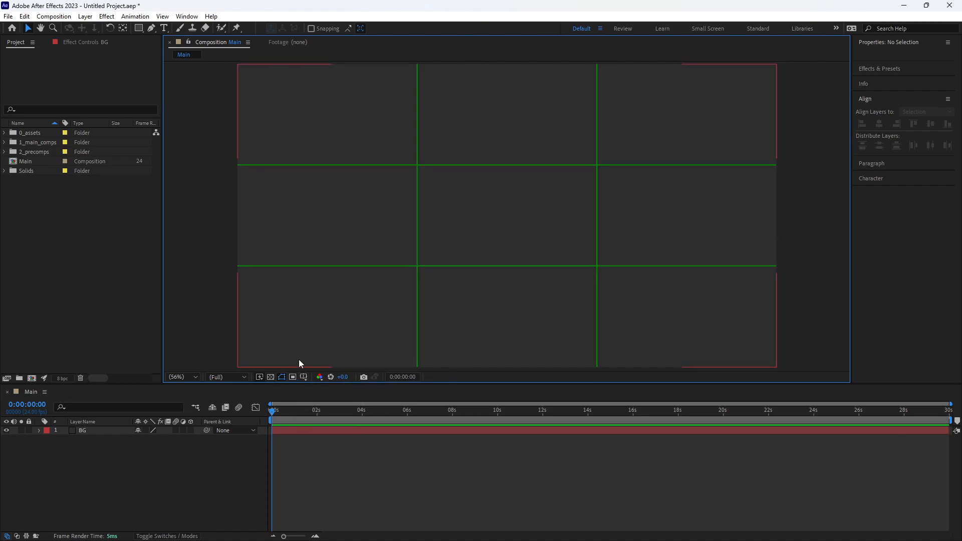
{"action": "left_click", "coordinate": [303, 378]}
{"action": "left_click", "coordinate": [325, 399]}
{"action": "left_click", "coordinate": [302, 380]}
{"action": "left_click", "coordinate": [326, 389]}
{"action": "left_click", "coordinate": [304, 377]}
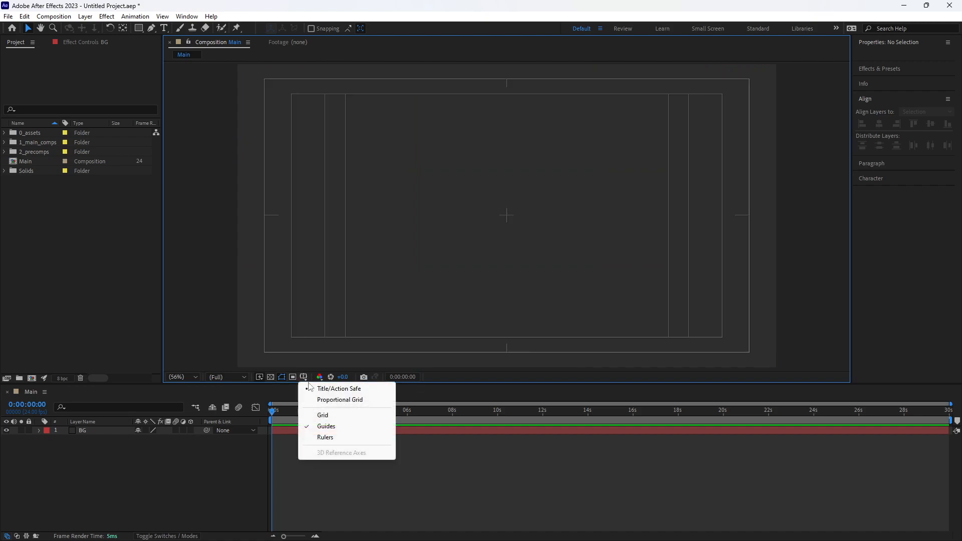
{"action": "left_click", "coordinate": [321, 400]}
{"action": "left_click", "coordinate": [303, 376]}
{"action": "left_click", "coordinate": [325, 399]}
{"action": "left_click", "coordinate": [304, 377]}
{"action": "left_click", "coordinate": [326, 388]}
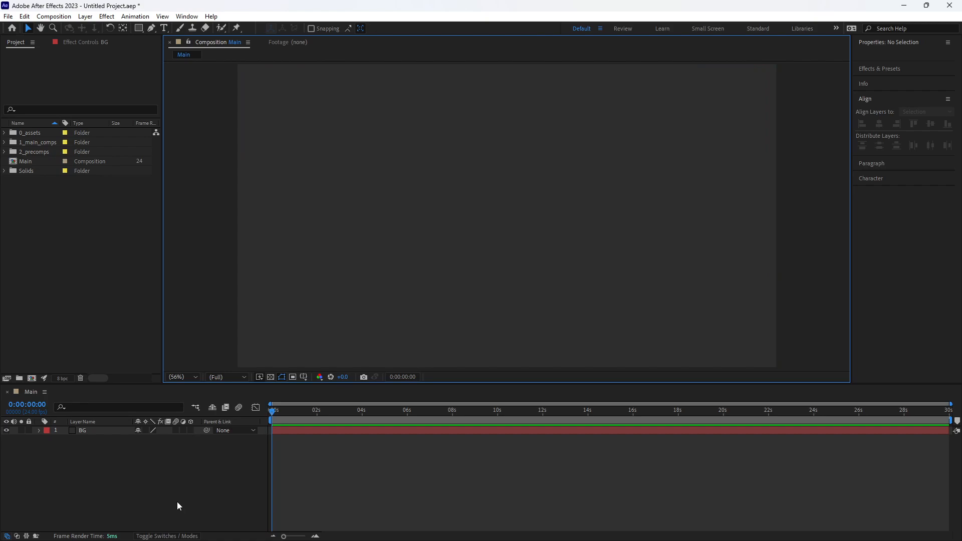
Step: Move the Solids folder into the 0_assets folder
{"action": "left_click_drag", "start_coordinate": [27, 169], "coordinate": [36, 132]}
{"action": "left_click", "coordinate": [5, 133]}
{"action": "left_click", "coordinate": [5, 133]}
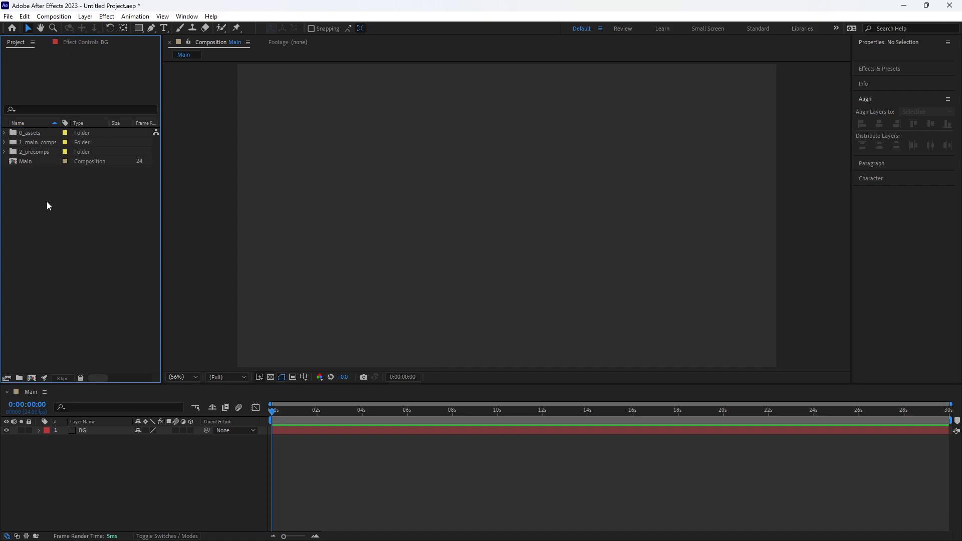
Step: Save the project as AE_Default_scene on the D: drive, replacing the existing file
{"action": "left_click", "coordinate": [8, 16]}
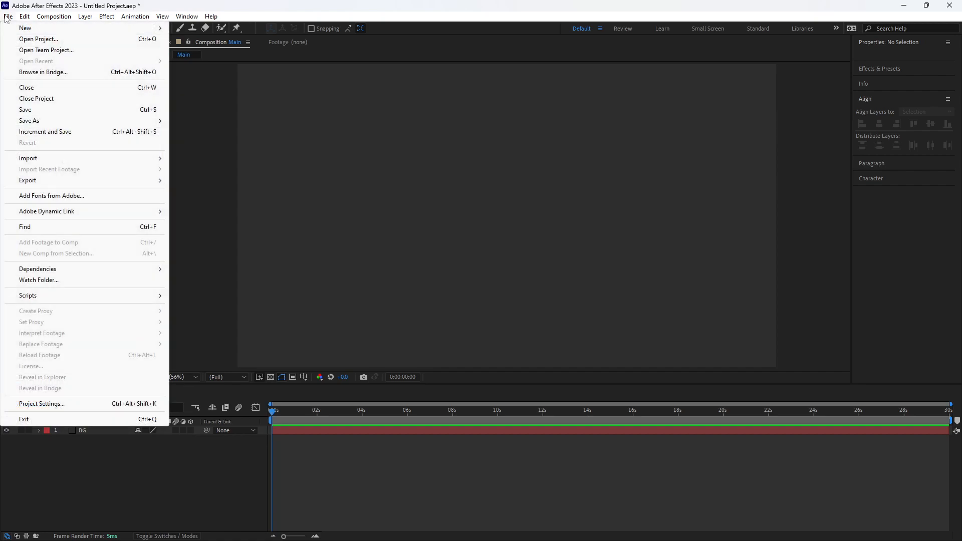
{"action": "left_click", "coordinate": [56, 110]}
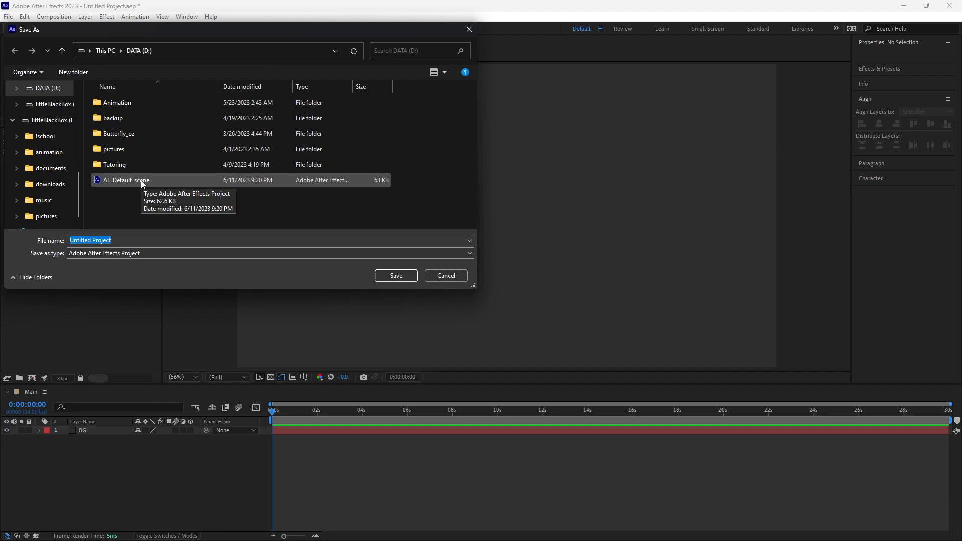
{"action": "left_click", "coordinate": [142, 182]}
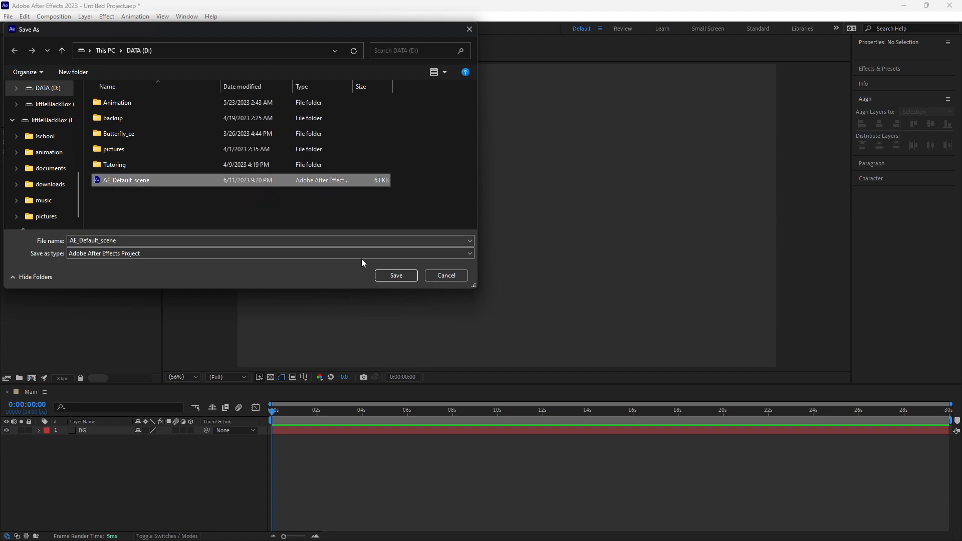
{"action": "left_click", "coordinate": [408, 275]}
{"action": "left_click", "coordinate": [494, 276]}
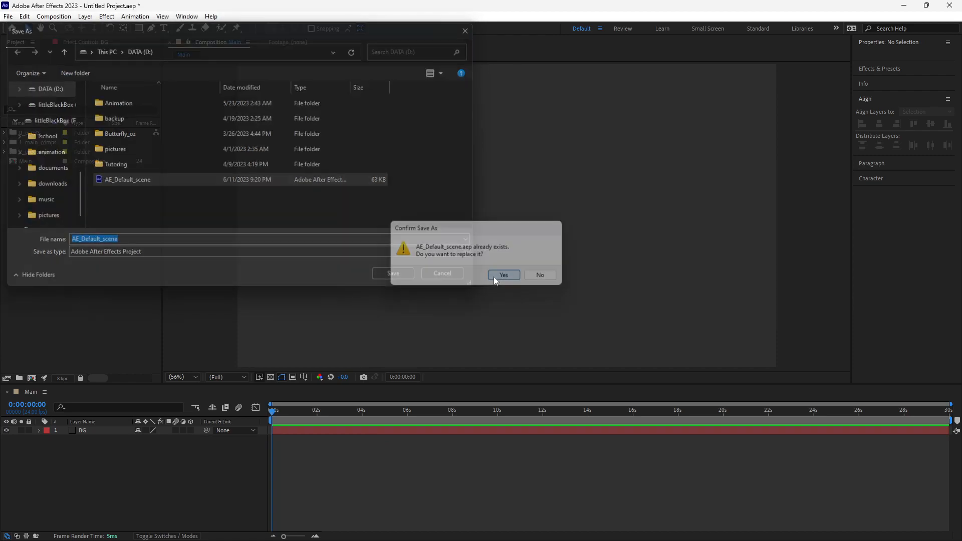
Step: Enable New Project loads template in the New Project preferences, choose AE_Default_scene as the template and apply
{"action": "left_click", "coordinate": [24, 16]}
{"action": "mouse_move", "coordinate": [77, 314]}
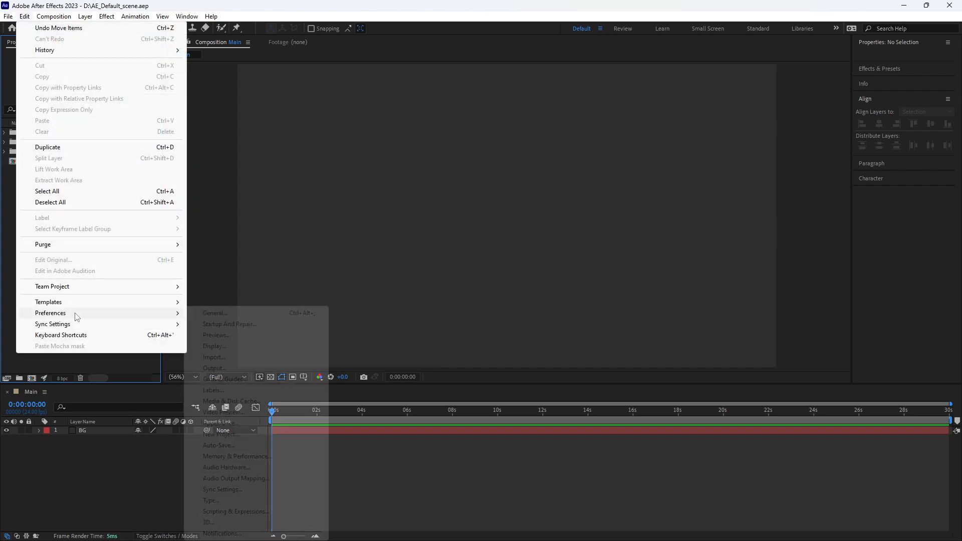
{"action": "left_click", "coordinate": [220, 434]}
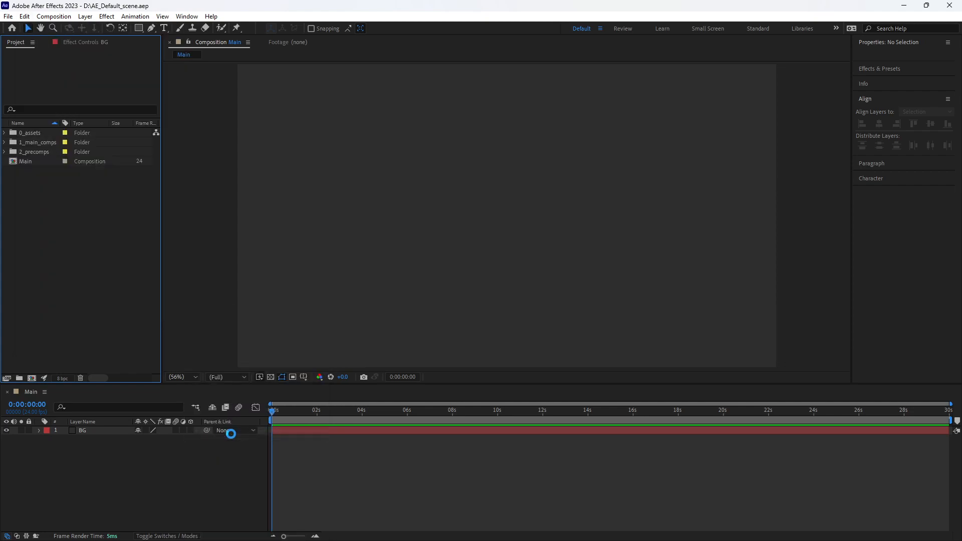
{"action": "left_click", "coordinate": [341, 124]}
{"action": "left_click", "coordinate": [383, 266]}
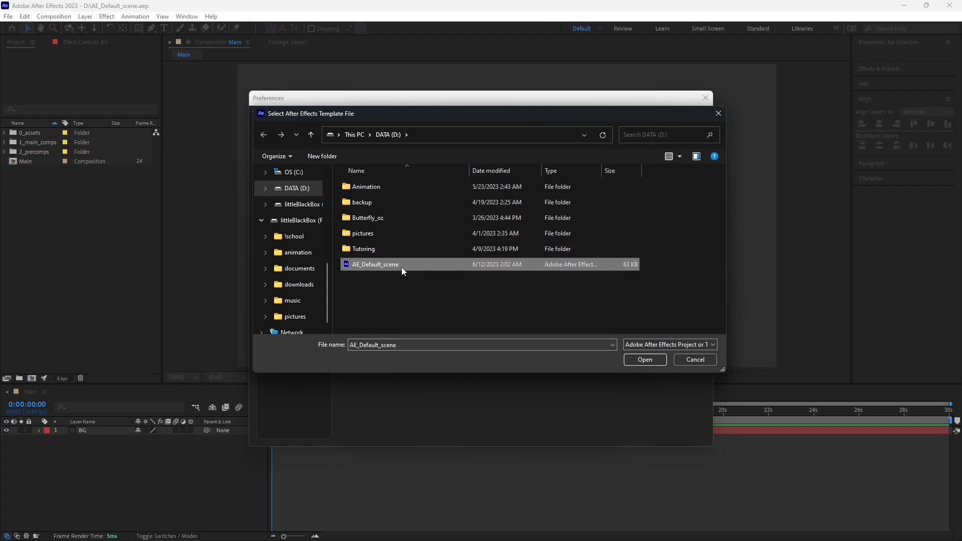
{"action": "left_click", "coordinate": [641, 361]}
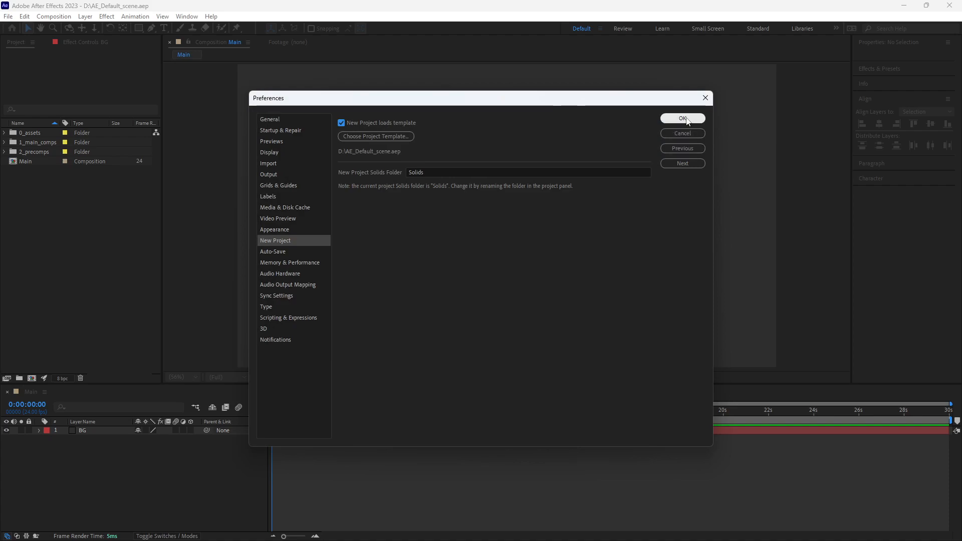
{"action": "left_click", "coordinate": [682, 117]}
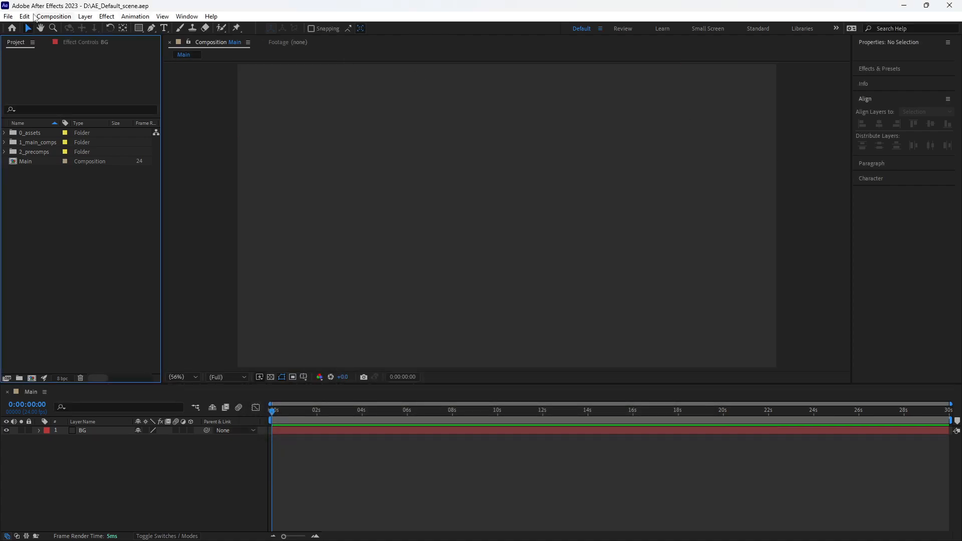
Step: Close the current AE_Default_scene project
{"action": "left_click", "coordinate": [8, 16]}
{"action": "left_click", "coordinate": [40, 99]}
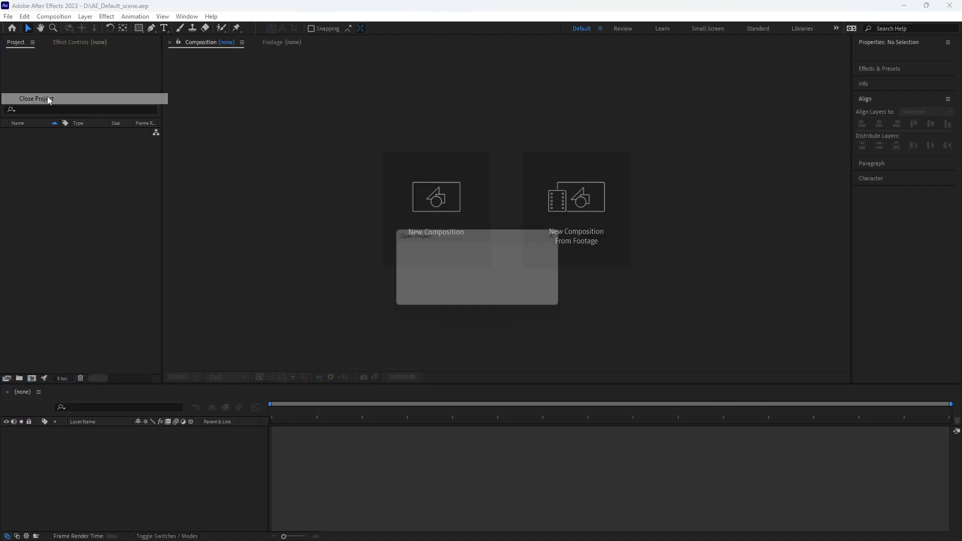